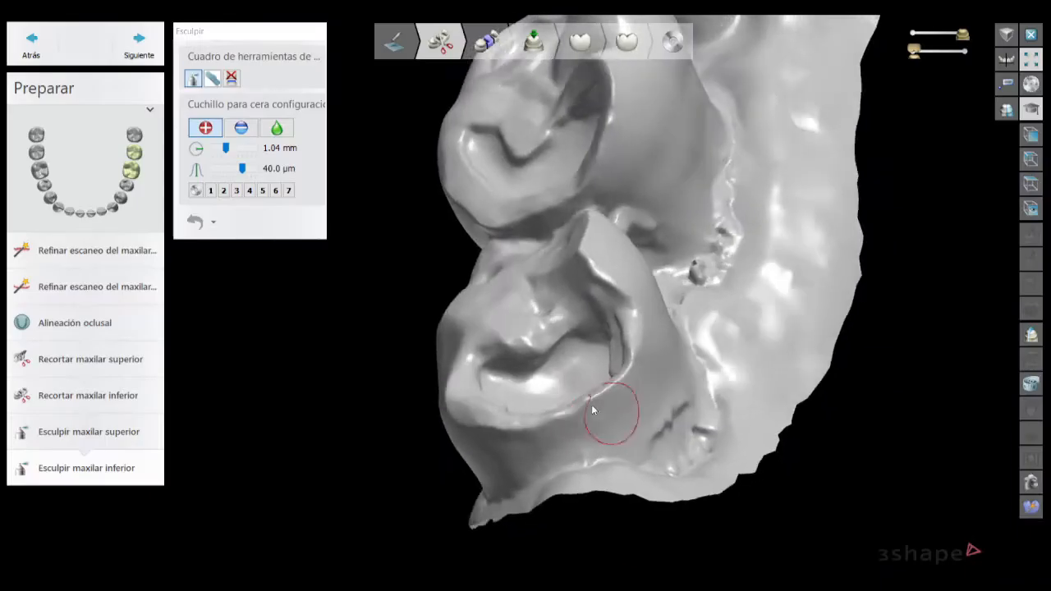
- Reduce the wax knife radius to 0.48 mm for sculpting the rearmost lower molar
{"action": "mouse_move", "coordinate": [624, 435]}
{"action": "right_mouse_down"}
{"action": "mouse_move", "coordinate": [534, 390]}
{"action": "mouse_move", "coordinate": [512, 384]}
{"action": "mouse_move", "coordinate": [517, 400]}
{"action": "mouse_move", "coordinate": [507, 399]}
{"action": "mouse_move", "coordinate": [509, 373]}
{"action": "mouse_move", "coordinate": [541, 360]}
{"action": "right_mouse_up"}
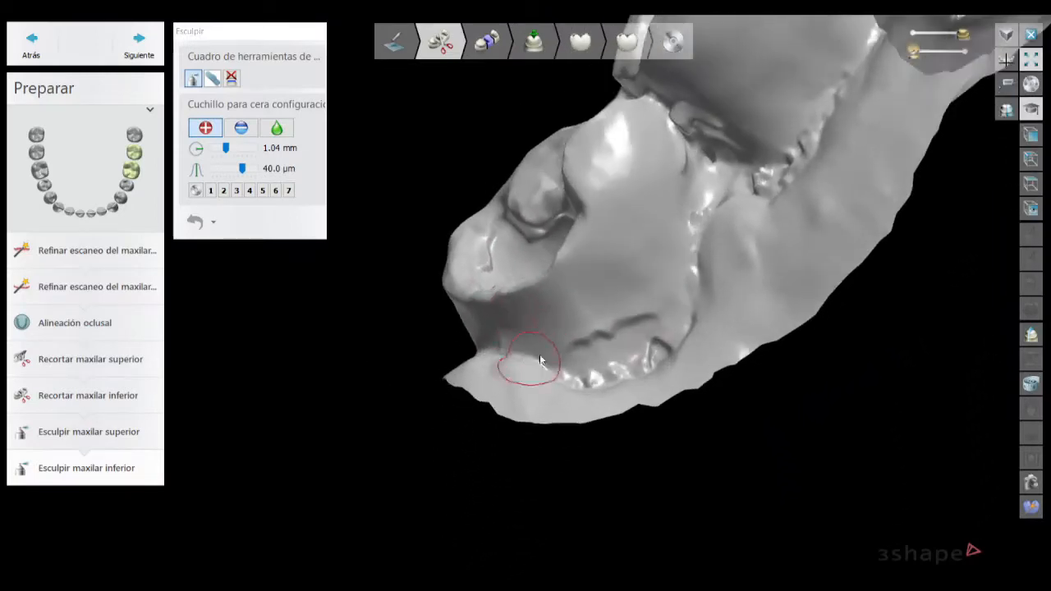
{"action": "middle_click_drag", "start_coordinate": [561, 328], "coordinate": [570, 442]}
{"action": "scroll", "coordinate": [547, 335], "scroll_direction": "up", "scroll_amount": 5}
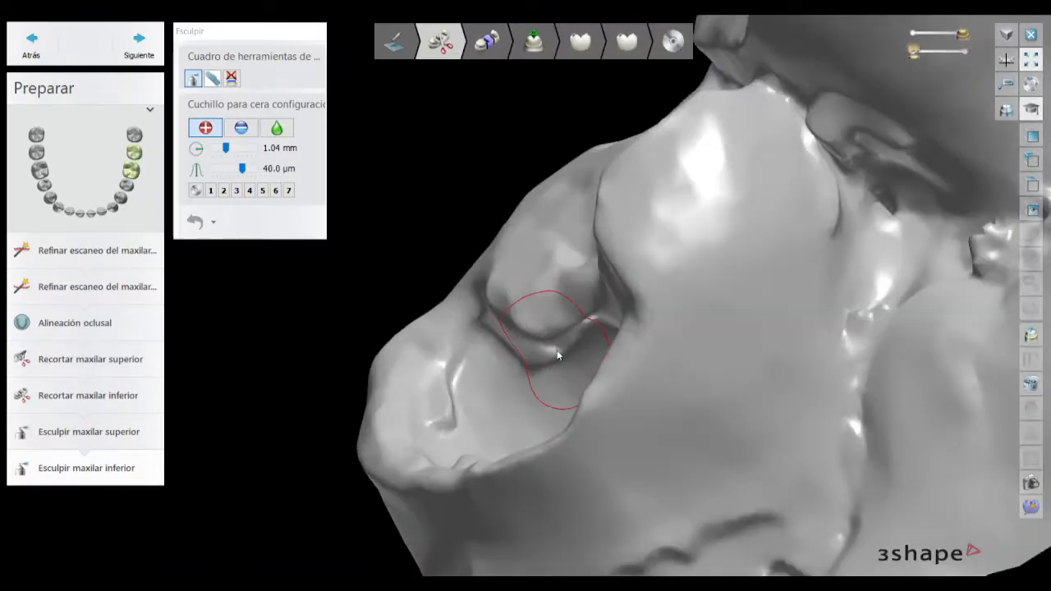
{"action": "scroll", "coordinate": [570, 364], "scroll_direction": "up", "scroll_amount": 3}
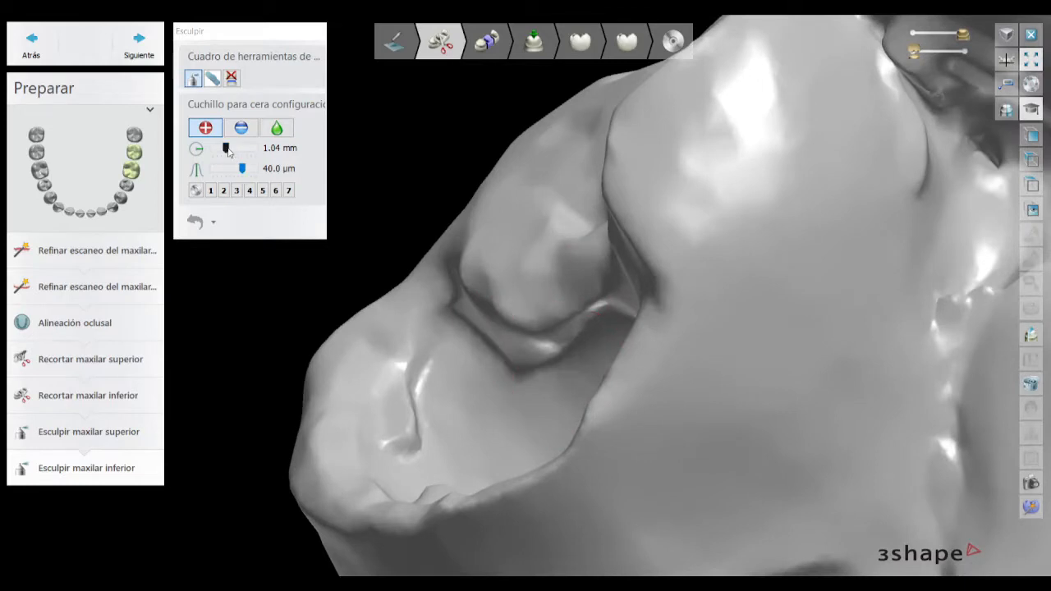
{"action": "mouse_move", "coordinate": [403, 281]}
{"action": "right_mouse_down"}
{"action": "mouse_move", "coordinate": [564, 345]}
{"action": "mouse_move", "coordinate": [303, 254]}
{"action": "right_mouse_up"}
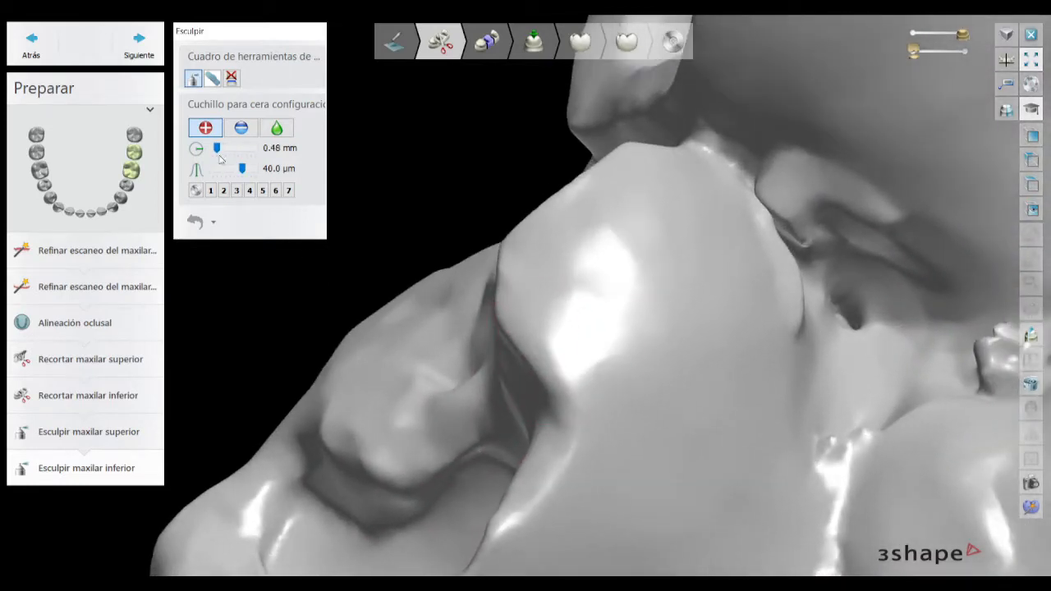
- Try adding wax to the inner wall of the rear molar's cavity at 40 µm, and undo it
{"action": "middle_click_drag", "start_coordinate": [423, 308], "coordinate": [484, 153]}
{"action": "mouse_move", "coordinate": [451, 364]}
{"action": "right_mouse_down"}
{"action": "mouse_move", "coordinate": [522, 290]}
{"action": "mouse_move", "coordinate": [494, 340]}
{"action": "mouse_move", "coordinate": [557, 255]}
{"action": "mouse_move", "coordinate": [566, 408]}
{"action": "mouse_move", "coordinate": [561, 397]}
{"action": "mouse_move", "coordinate": [576, 403]}
{"action": "mouse_move", "coordinate": [593, 382]}
{"action": "mouse_move", "coordinate": [596, 356]}
{"action": "mouse_move", "coordinate": [495, 368]}
{"action": "right_mouse_up"}
{"action": "scroll", "coordinate": [508, 313], "scroll_direction": "down", "scroll_amount": 3}
{"action": "scroll", "coordinate": [362, 379], "scroll_direction": "up", "scroll_amount": 3}
{"action": "scroll", "coordinate": [362, 378], "scroll_direction": "up", "scroll_amount": 2}
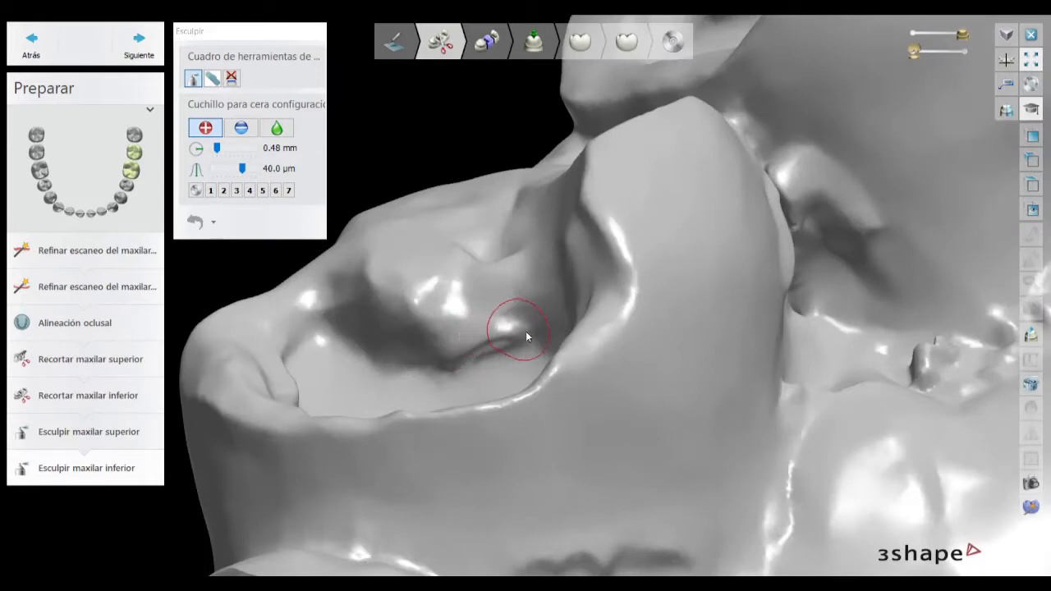
{"action": "key", "text": "ctrl+z"}
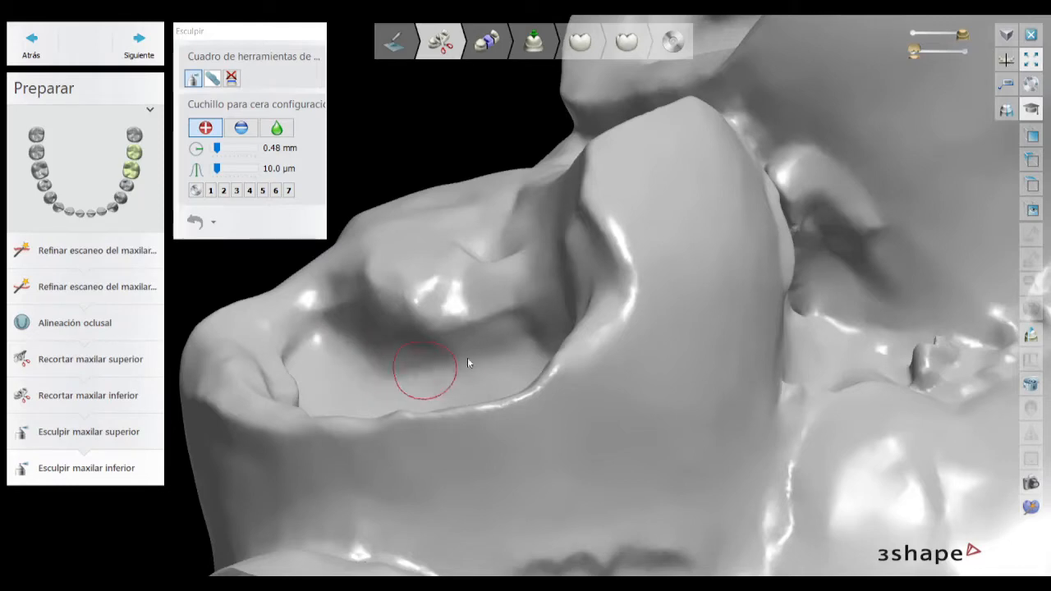
- Set the wax knife level to 10 µm and add wax inside the rear molar's cavity
{"action": "scroll", "coordinate": [491, 359], "scroll_direction": "down", "scroll_amount": 3}
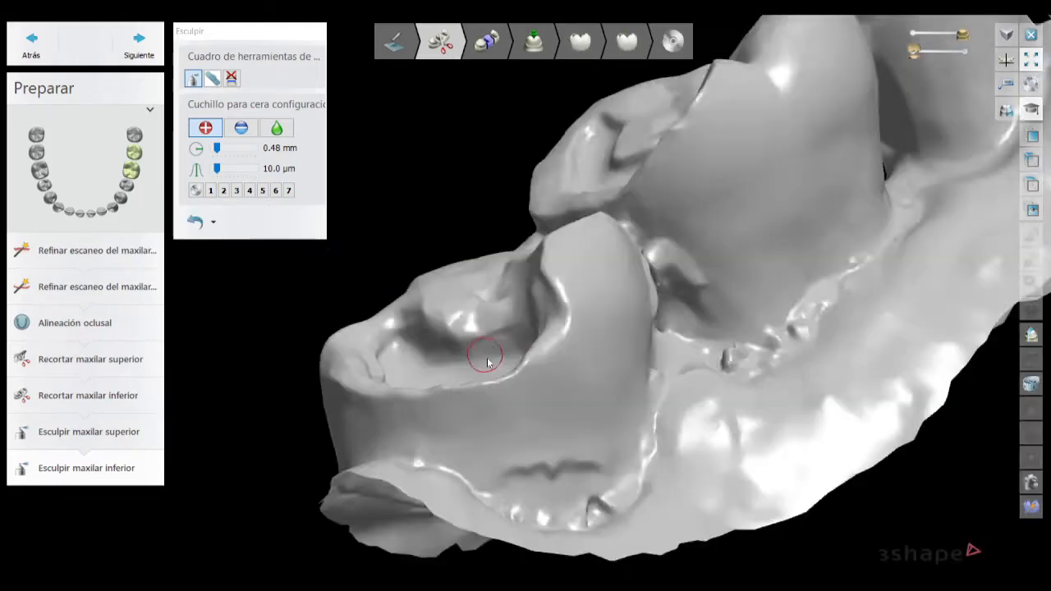
{"action": "right_click_drag", "start_coordinate": [488, 361], "coordinate": [560, 338]}
{"action": "scroll", "coordinate": [660, 455], "scroll_direction": "up", "scroll_amount": 3}
{"action": "scroll", "coordinate": [662, 464], "scroll_direction": "down", "scroll_amount": 3}
{"action": "scroll", "coordinate": [558, 335], "scroll_direction": "up", "scroll_amount": 4}
{"action": "mouse_move", "coordinate": [537, 386]}
{"action": "left_mouse_down"}
{"action": "mouse_move", "coordinate": [447, 419]}
{"action": "mouse_move", "coordinate": [504, 364]}
{"action": "left_mouse_up"}
- Add wax along the cavity wall of the lower molar preparation, working from the opposite side
{"action": "scroll", "coordinate": [504, 367], "scroll_direction": "down", "scroll_amount": 3}
{"action": "mouse_move", "coordinate": [503, 366]}
{"action": "right_mouse_down"}
{"action": "mouse_move", "coordinate": [491, 403]}
{"action": "mouse_move", "coordinate": [550, 425]}
{"action": "mouse_move", "coordinate": [544, 383]}
{"action": "mouse_move", "coordinate": [564, 440]}
{"action": "mouse_move", "coordinate": [694, 477]}
{"action": "right_mouse_up"}
{"action": "scroll", "coordinate": [608, 400], "scroll_direction": "up", "scroll_amount": 3}
{"action": "scroll", "coordinate": [506, 426], "scroll_direction": "down", "scroll_amount": 4}
{"action": "scroll", "coordinate": [544, 382], "scroll_direction": "up", "scroll_amount": 3}
{"action": "scroll", "coordinate": [546, 386], "scroll_direction": "down", "scroll_amount": 3}
{"action": "scroll", "coordinate": [694, 476], "scroll_direction": "up", "scroll_amount": 4}
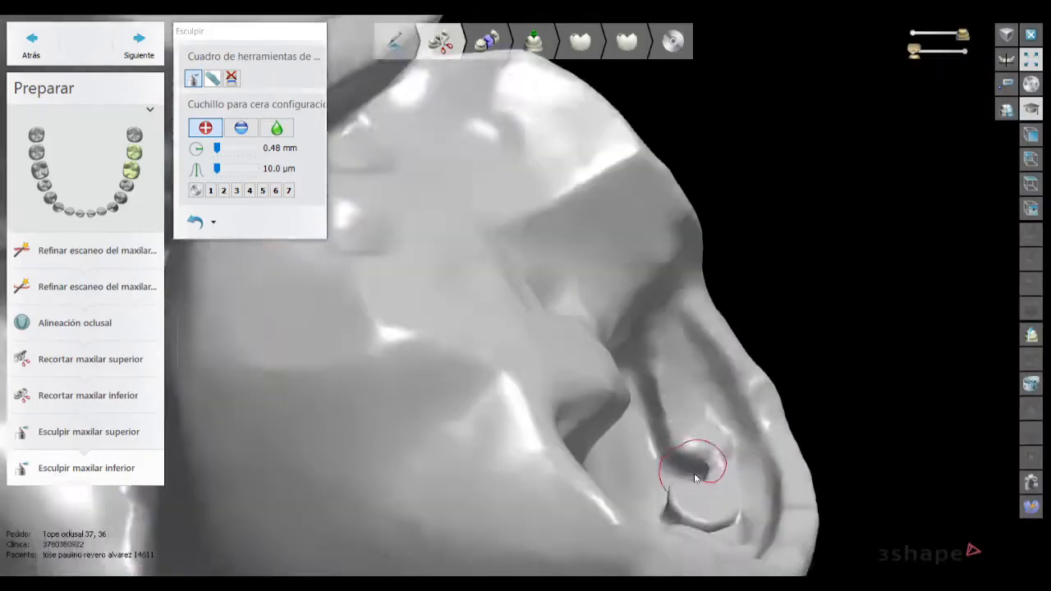
{"action": "left_click_drag", "start_coordinate": [627, 375], "coordinate": [667, 459]}
- Add wax to the recess between the grooves in the middle of the molar preparation
{"action": "scroll", "coordinate": [667, 460], "scroll_direction": "down", "scroll_amount": 3}
{"action": "mouse_move", "coordinate": [667, 459]}
{"action": "right_mouse_down"}
{"action": "mouse_move", "coordinate": [645, 488]}
{"action": "mouse_move", "coordinate": [605, 303]}
{"action": "right_mouse_up"}
{"action": "scroll", "coordinate": [631, 294], "scroll_direction": "up", "scroll_amount": 4}
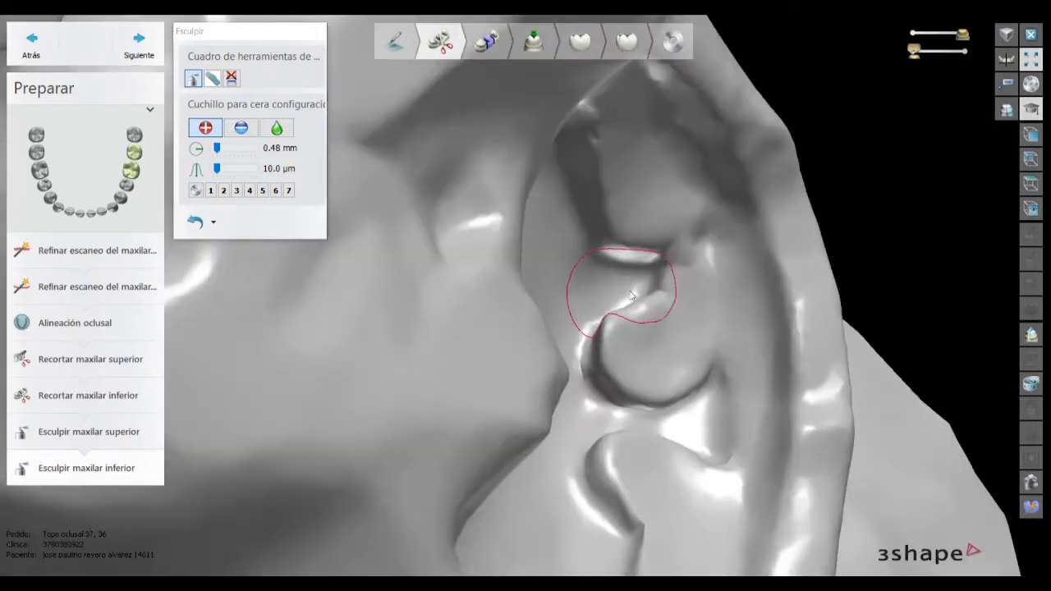
{"action": "left_click_drag", "start_coordinate": [630, 294], "coordinate": [652, 287]}
- Examine the sculpted lower molar preparations from several angles, including the occlusal view
{"action": "scroll", "coordinate": [660, 422], "scroll_direction": "down", "scroll_amount": 1}
{"action": "right_click_drag", "start_coordinate": [659, 422], "coordinate": [714, 436]}
{"action": "mouse_move", "coordinate": [667, 386]}
{"action": "right_mouse_down"}
{"action": "mouse_move", "coordinate": [617, 298]}
{"action": "mouse_move", "coordinate": [566, 255]}
{"action": "mouse_move", "coordinate": [599, 369]}
{"action": "mouse_move", "coordinate": [587, 318]}
{"action": "mouse_move", "coordinate": [640, 287]}
{"action": "right_mouse_up"}
{"action": "scroll", "coordinate": [609, 308], "scroll_direction": "down", "scroll_amount": 4}
{"action": "scroll", "coordinate": [566, 255], "scroll_direction": "up", "scroll_amount": 3}
{"action": "scroll", "coordinate": [640, 286], "scroll_direction": "up", "scroll_amount": 1}
{"action": "scroll", "coordinate": [589, 312], "scroll_direction": "down", "scroll_amount": 5}
{"action": "mouse_move", "coordinate": [589, 312]}
{"action": "right_mouse_down"}
{"action": "mouse_move", "coordinate": [535, 345]}
{"action": "mouse_move", "coordinate": [452, 346]}
{"action": "mouse_move", "coordinate": [488, 387]}
{"action": "right_mouse_up"}
{"action": "scroll", "coordinate": [453, 346], "scroll_direction": "up", "scroll_amount": 4}
{"action": "scroll", "coordinate": [488, 386], "scroll_direction": "down", "scroll_amount": 4}
{"action": "right_click_drag", "start_coordinate": [485, 347], "coordinate": [509, 336]}
- Accept the insertion directions for occlusal tops 37 and 36 and advance to the anatomy pre-design
{"action": "left_click", "coordinate": [140, 46]}
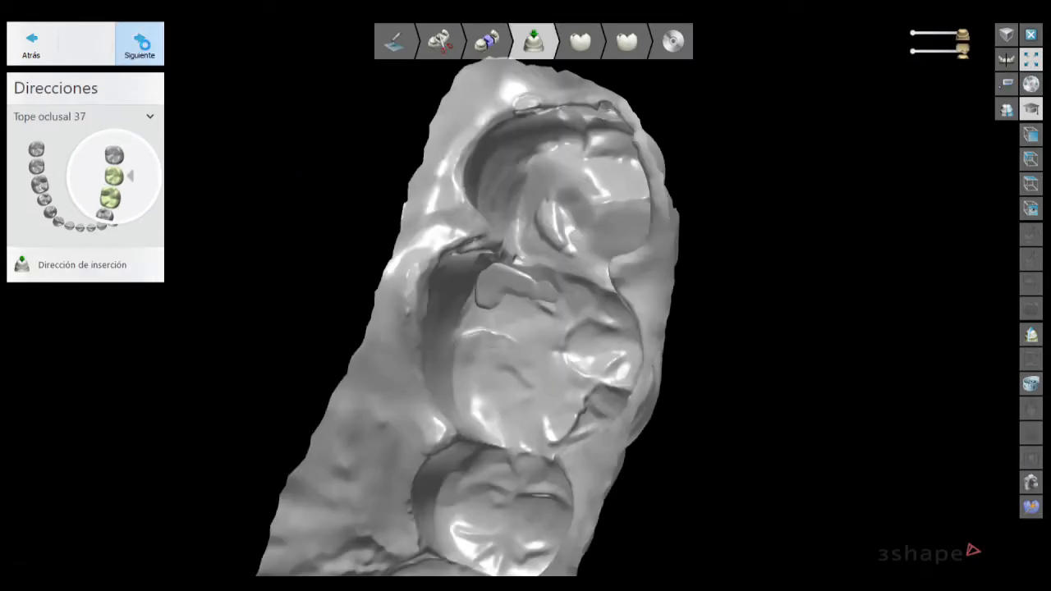
{"action": "left_click", "coordinate": [141, 48]}
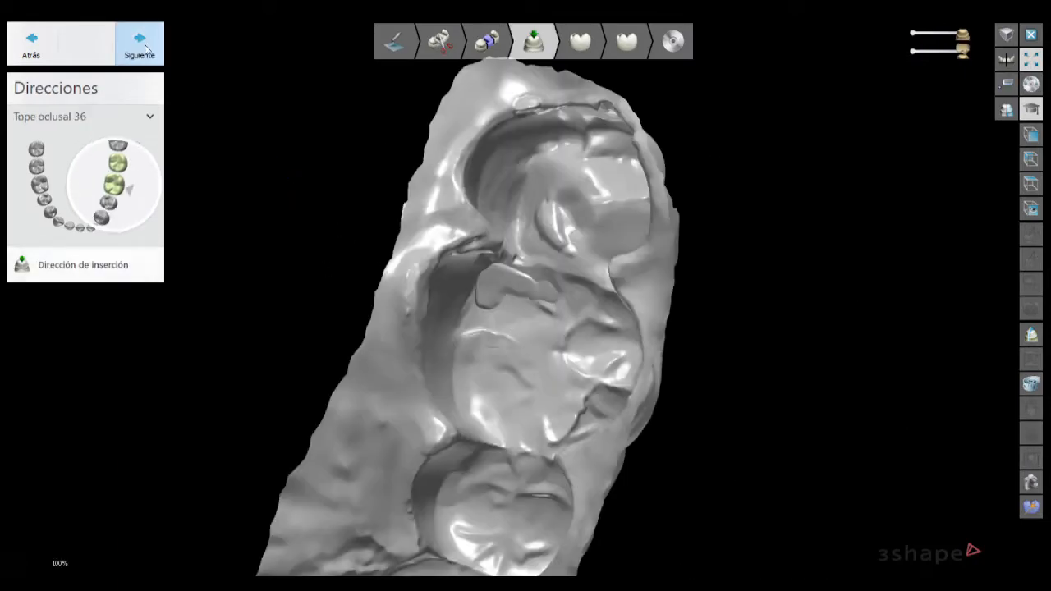
{"action": "left_click", "coordinate": [146, 49]}
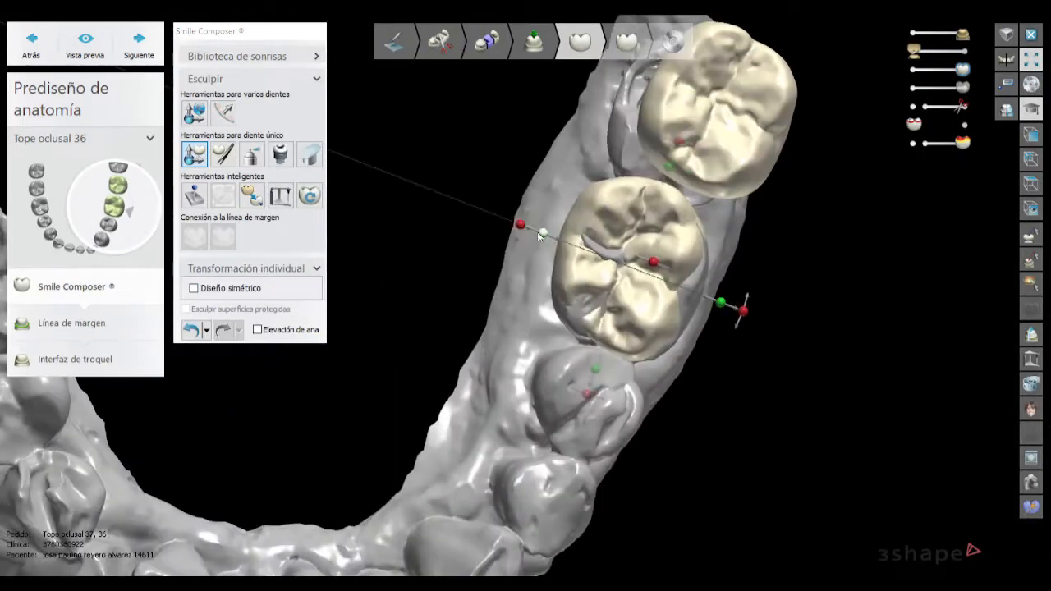
- Adjust the placement of the tooth 36 anatomy and morph its occlusal surface toward the outer side
{"action": "left_click_drag", "start_coordinate": [539, 236], "coordinate": [538, 233]}
{"action": "right_click_drag", "start_coordinate": [493, 345], "coordinate": [517, 214]}
{"action": "left_click", "coordinate": [224, 154]}
{"action": "left_click_drag", "start_coordinate": [649, 283], "coordinate": [680, 270]}
{"action": "mouse_move", "coordinate": [582, 322]}
{"action": "right_mouse_down"}
{"action": "mouse_move", "coordinate": [557, 327]}
{"action": "mouse_move", "coordinate": [587, 303]}
{"action": "right_mouse_up"}
{"action": "left_click_drag", "start_coordinate": [667, 261], "coordinate": [681, 253]}
- Morph the mesiolingual cusp of tooth 36 down below the preparation surface using the 2.66 mm radius
{"action": "right_click_drag", "start_coordinate": [609, 286], "coordinate": [583, 215]}
{"action": "scroll", "coordinate": [583, 215], "scroll_direction": "up", "scroll_amount": 4}
{"action": "left_click_drag", "start_coordinate": [582, 212], "coordinate": [588, 238]}
{"action": "right_click_drag", "start_coordinate": [588, 238], "coordinate": [591, 224]}
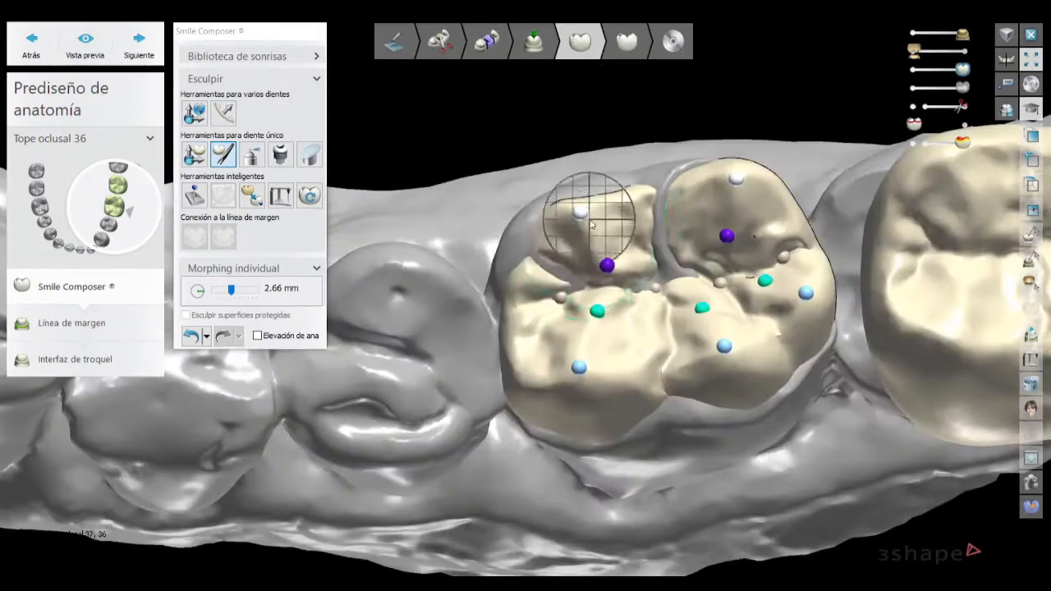
{"action": "mouse_move", "coordinate": [591, 224]}
{"action": "left_mouse_down"}
{"action": "mouse_move", "coordinate": [615, 230]}
{"action": "mouse_move", "coordinate": [622, 263]}
{"action": "left_mouse_up"}
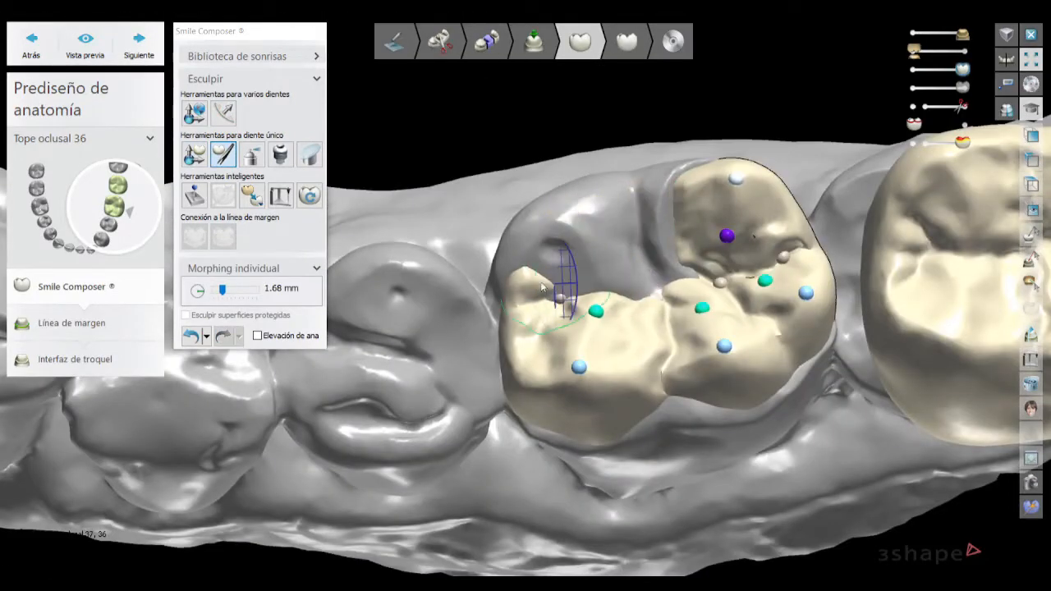
- Set the morphing radius to 1.68 mm and refine the lingual edge and distolingual cusp of tooth 36
{"action": "right_click_drag", "start_coordinate": [552, 317], "coordinate": [561, 331]}
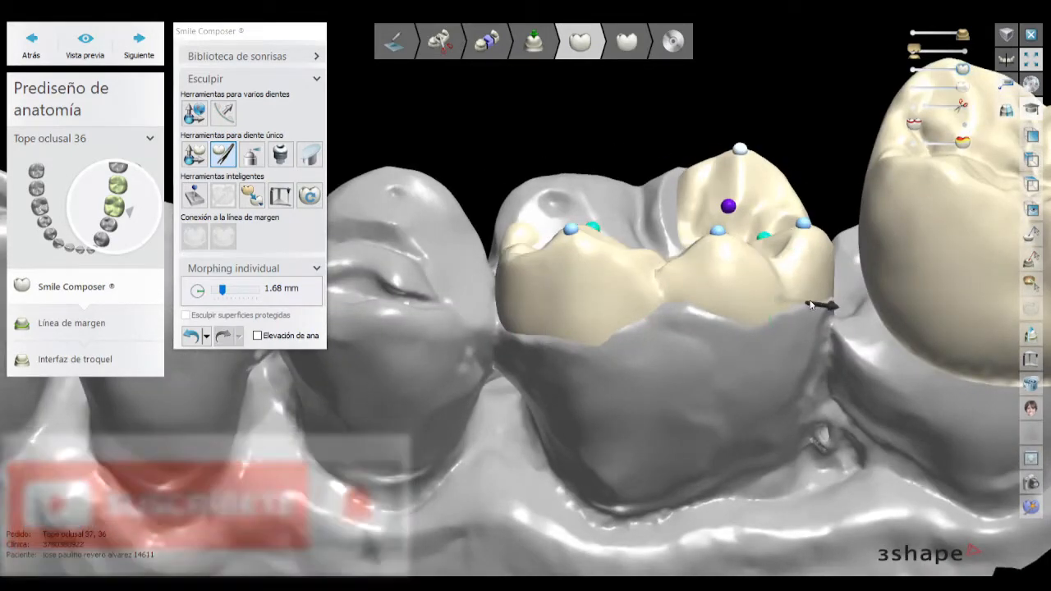
{"action": "mouse_move", "coordinate": [761, 312]}
{"action": "right_mouse_down"}
{"action": "mouse_move", "coordinate": [728, 325]}
{"action": "mouse_move", "coordinate": [729, 267]}
{"action": "right_mouse_up"}
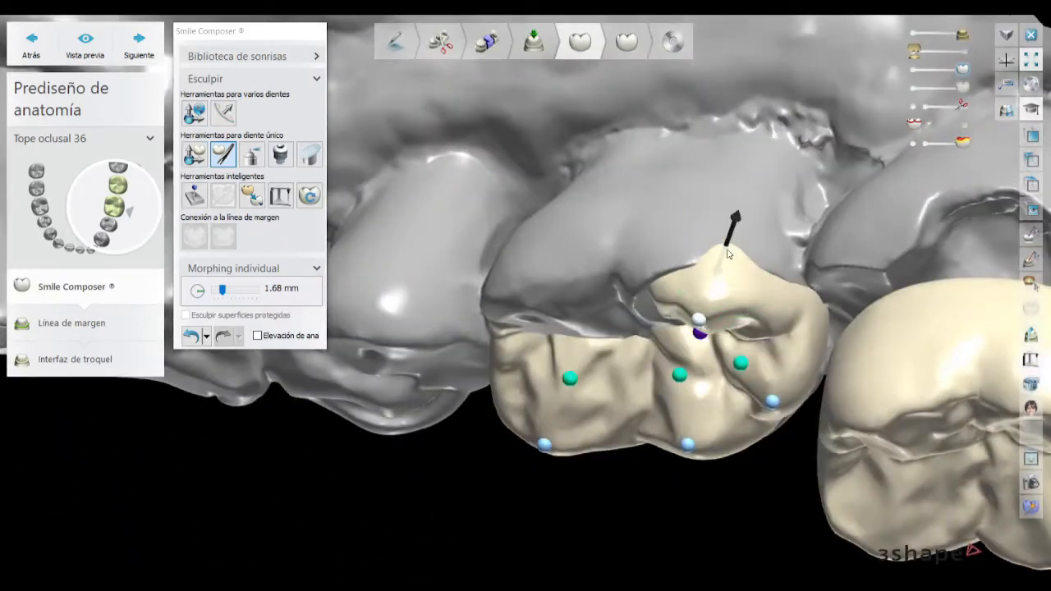
{"action": "right_click_drag", "start_coordinate": [668, 277], "coordinate": [666, 241]}
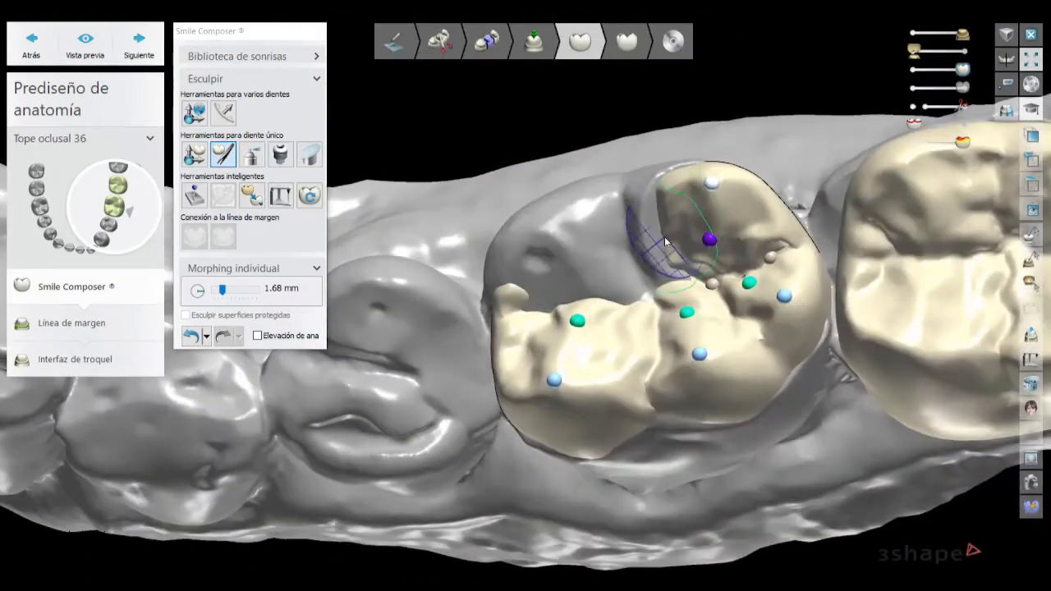
{"action": "right_click_drag", "start_coordinate": [691, 286], "coordinate": [618, 296]}
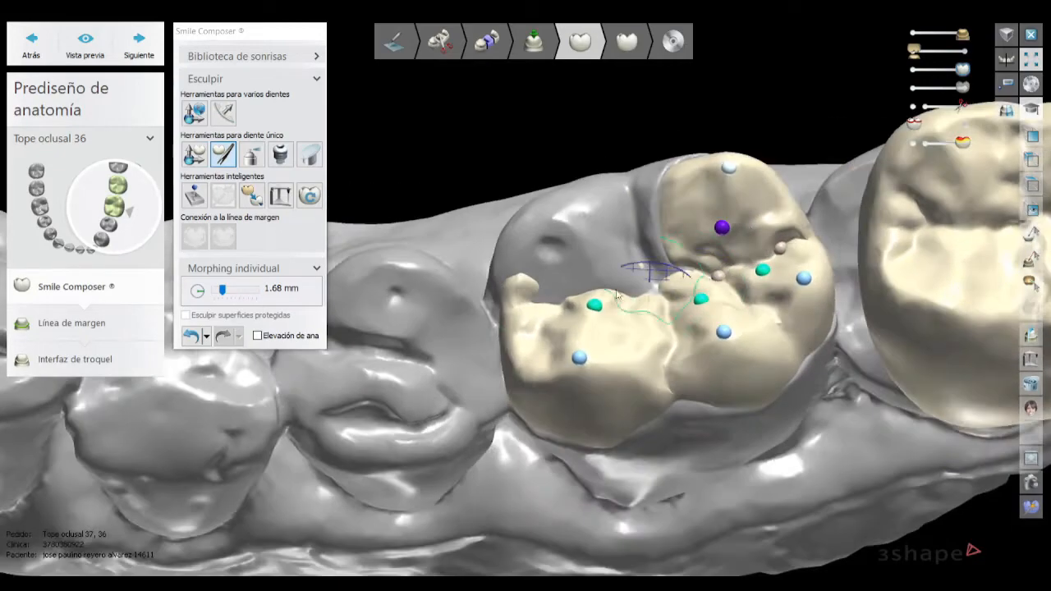
- Show the upper jaw and refine the occlusal surface of tooth 36 against it with individual morphing
{"action": "mouse_move", "coordinate": [528, 310]}
{"action": "right_mouse_down"}
{"action": "mouse_move", "coordinate": [542, 259]}
{"action": "mouse_move", "coordinate": [562, 314]}
{"action": "mouse_move", "coordinate": [633, 405]}
{"action": "mouse_move", "coordinate": [600, 364]}
{"action": "mouse_move", "coordinate": [622, 363]}
{"action": "mouse_move", "coordinate": [625, 469]}
{"action": "right_mouse_up"}
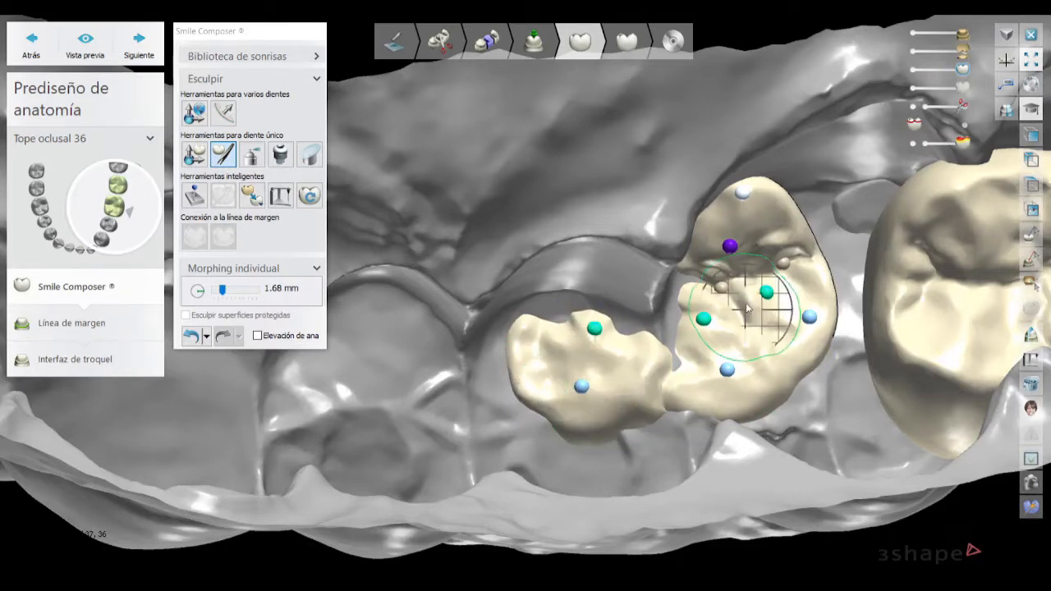
{"action": "right_click_drag", "start_coordinate": [756, 326], "coordinate": [747, 280]}
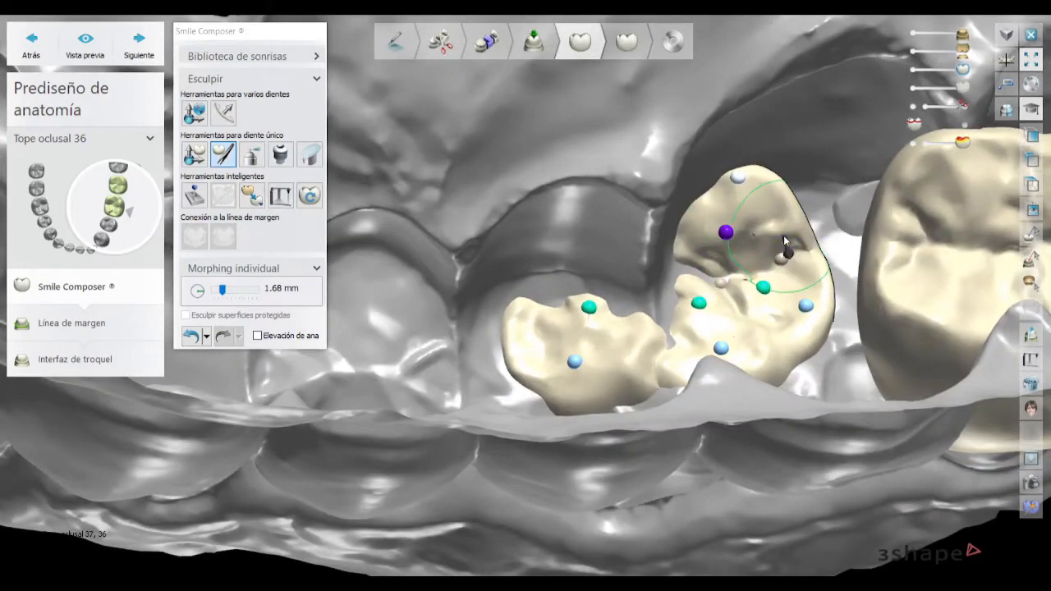
{"action": "right_click_drag", "start_coordinate": [783, 260], "coordinate": [729, 268]}
{"action": "scroll", "coordinate": [729, 269], "scroll_direction": "down", "scroll_amount": 4}
{"action": "middle_click_drag", "start_coordinate": [729, 269], "coordinate": [554, 254]}
{"action": "right_click_drag", "start_coordinate": [553, 255], "coordinate": [530, 266]}
{"action": "middle_click_drag", "start_coordinate": [531, 266], "coordinate": [575, 291]}
{"action": "right_click_drag", "start_coordinate": [575, 291], "coordinate": [573, 366]}
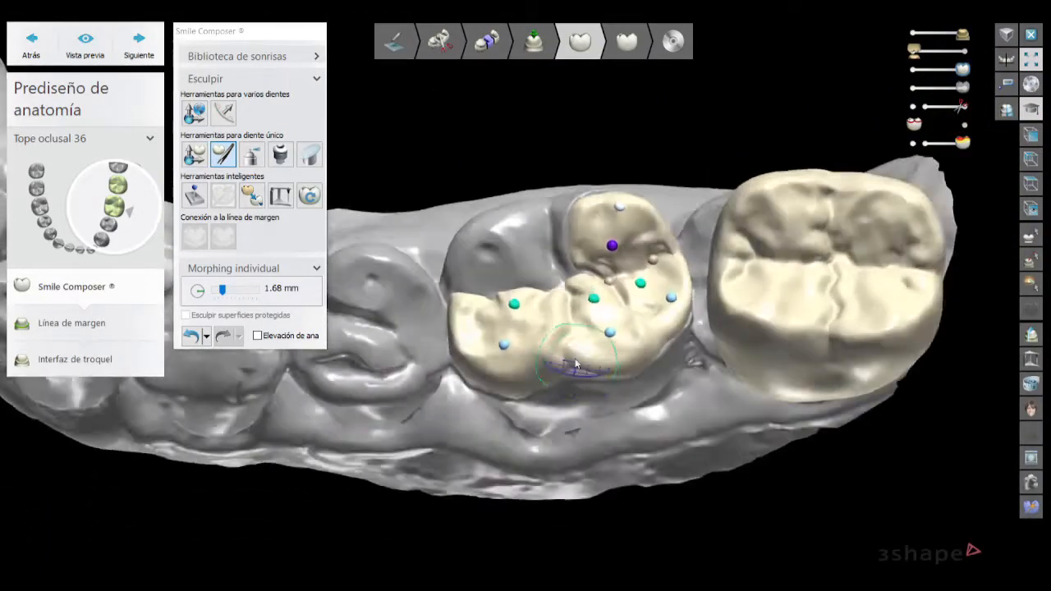
- Display the upper jaw again and lower the mesial and central occlusal areas of tooth 36 with the 1.68 mm radius
{"action": "scroll", "coordinate": [563, 273], "scroll_direction": "up", "scroll_amount": 4}
{"action": "middle_click_drag", "start_coordinate": [563, 273], "coordinate": [497, 309]}
{"action": "right_click_drag", "start_coordinate": [498, 309], "coordinate": [503, 361]}
{"action": "mouse_move", "coordinate": [657, 305]}
{"action": "right_mouse_down"}
{"action": "mouse_move", "coordinate": [672, 297]}
{"action": "mouse_move", "coordinate": [635, 294]}
{"action": "right_mouse_up"}
{"action": "mouse_move", "coordinate": [509, 185]}
{"action": "right_mouse_down"}
{"action": "mouse_move", "coordinate": [531, 243]}
{"action": "mouse_move", "coordinate": [430, 413]}
{"action": "right_mouse_up"}
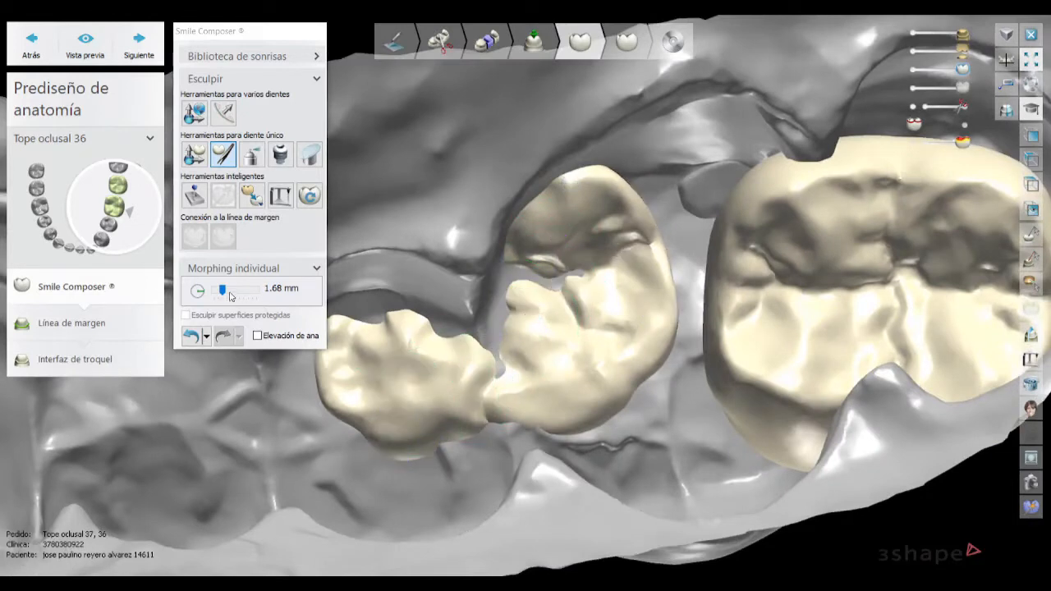
{"action": "left_click_drag", "start_coordinate": [395, 400], "coordinate": [399, 423]}
{"action": "scroll", "coordinate": [407, 353], "scroll_direction": "down", "scroll_amount": 3, "text": "shift"}
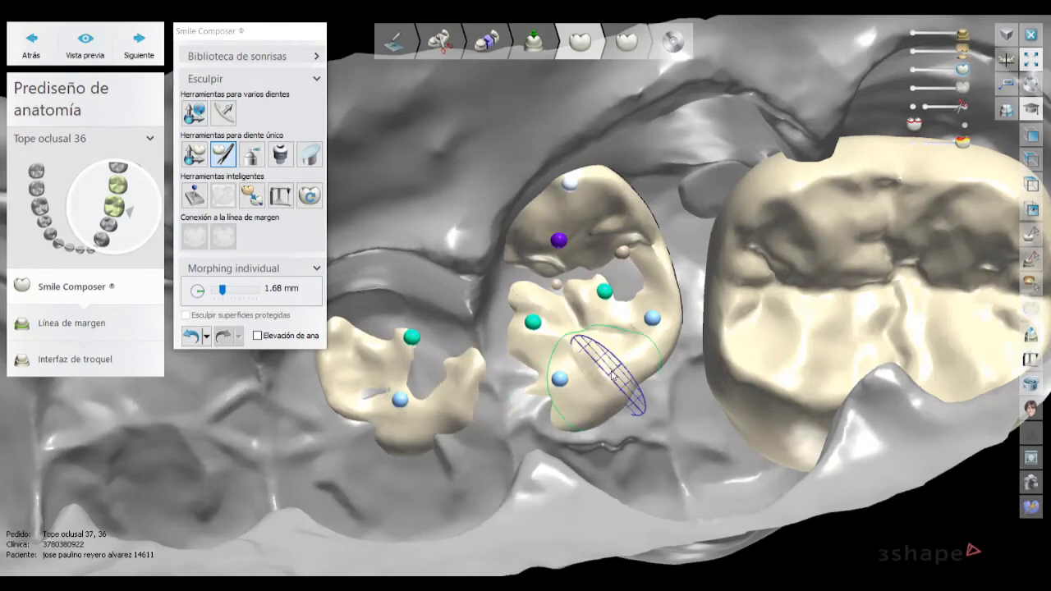
- Morph the inner slope of the distolingual cusp and the distal ridge area of tooth 36
{"action": "right_click_drag", "start_coordinate": [578, 255], "coordinate": [572, 217]}
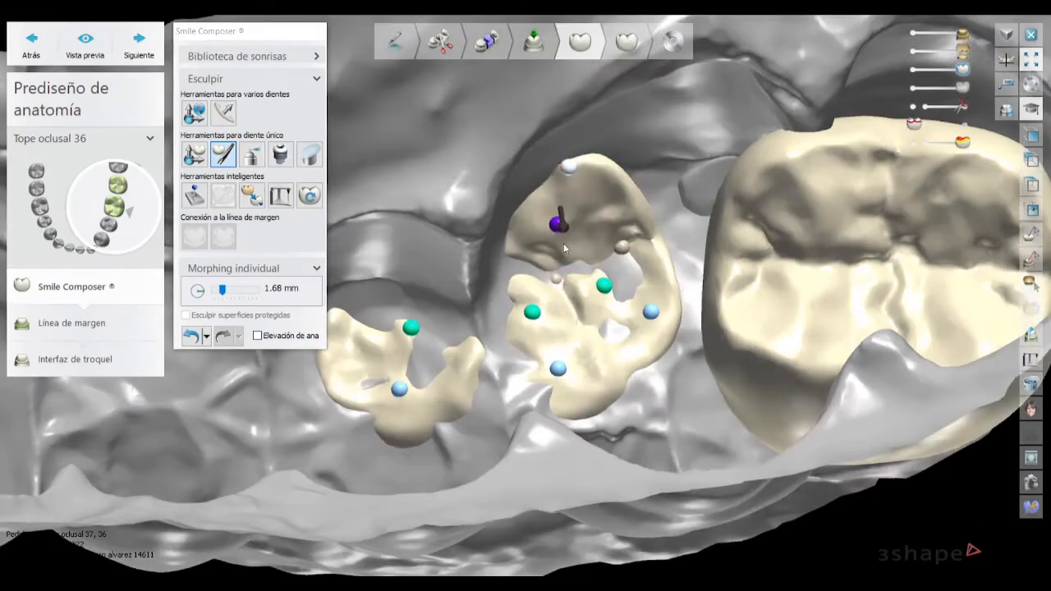
{"action": "left_click_drag", "start_coordinate": [606, 187], "coordinate": [608, 188]}
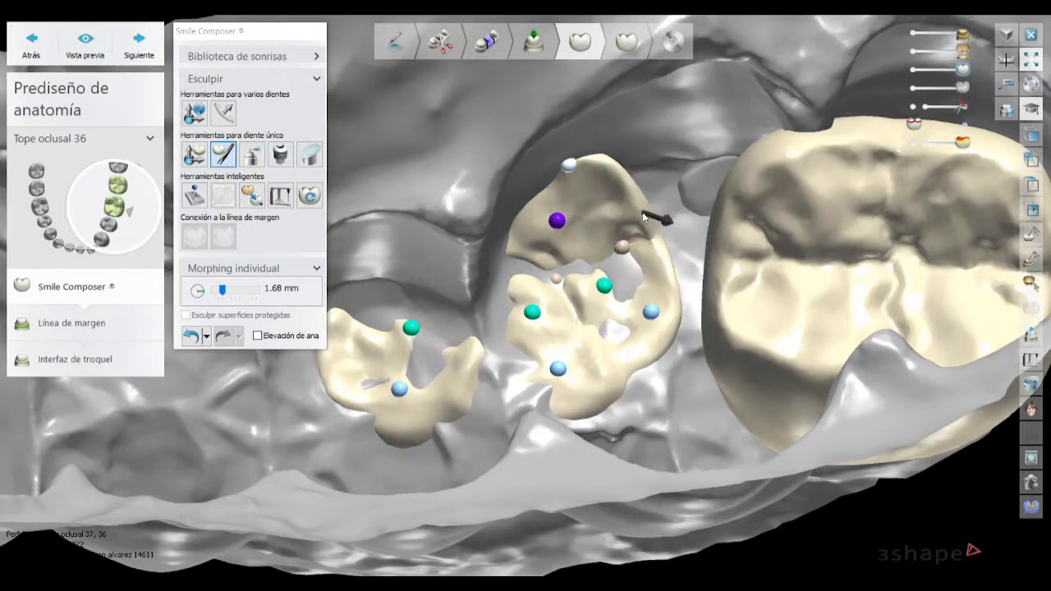
{"action": "middle_click_drag", "start_coordinate": [411, 367], "coordinate": [494, 367]}
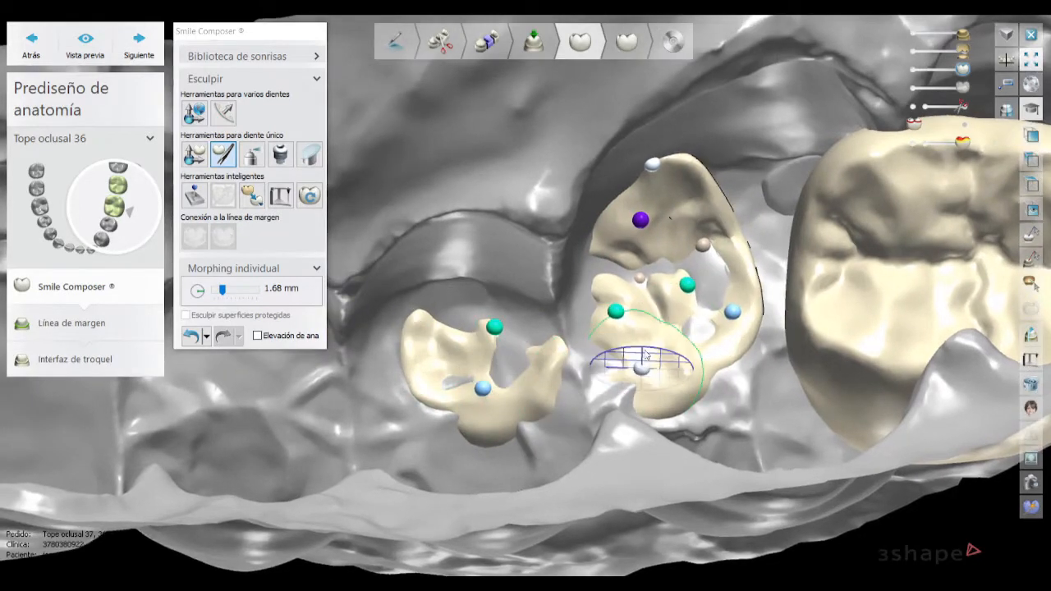
- Hide the upper jaw and morph tooth 36's anatomy to cover the distal and buccal gaps over the preparation
{"action": "right_click_drag", "start_coordinate": [615, 345], "coordinate": [600, 374]}
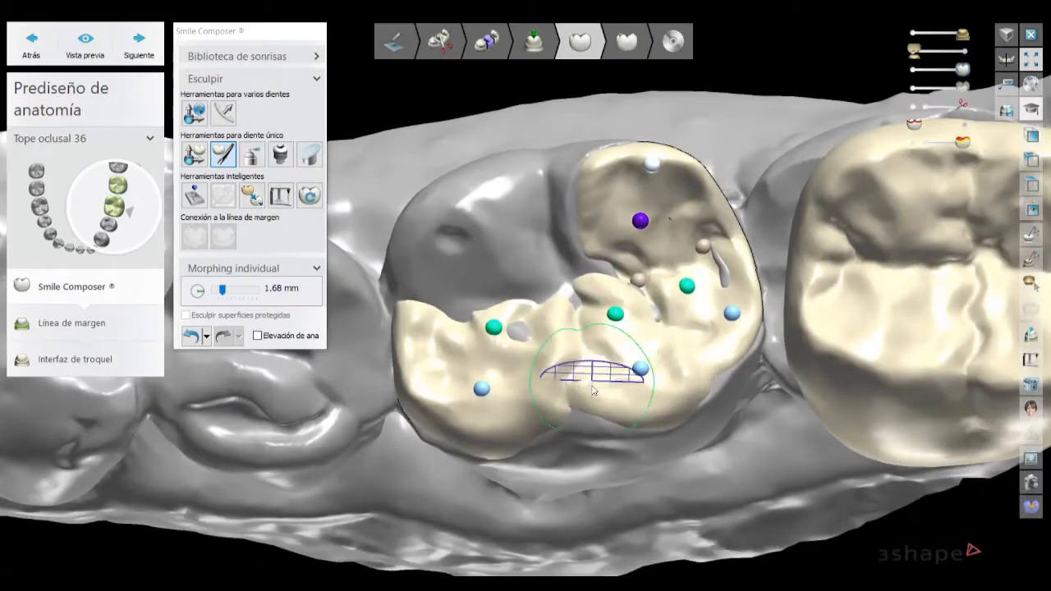
{"action": "right_click_drag", "start_coordinate": [702, 393], "coordinate": [704, 365]}
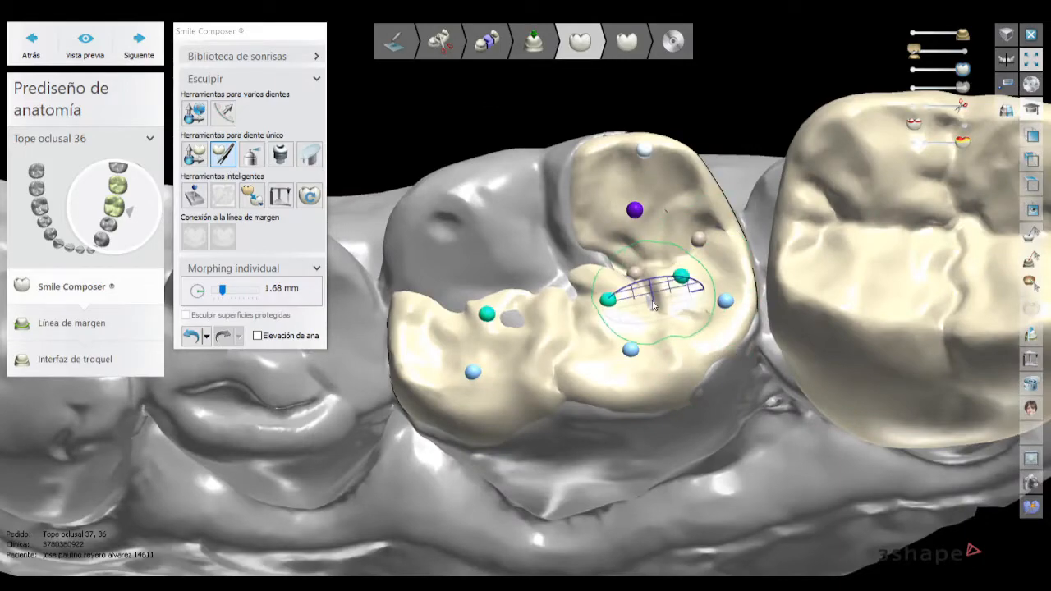
{"action": "right_click_drag", "start_coordinate": [654, 305], "coordinate": [579, 376]}
{"action": "right_click_drag", "start_coordinate": [519, 316], "coordinate": [549, 305]}
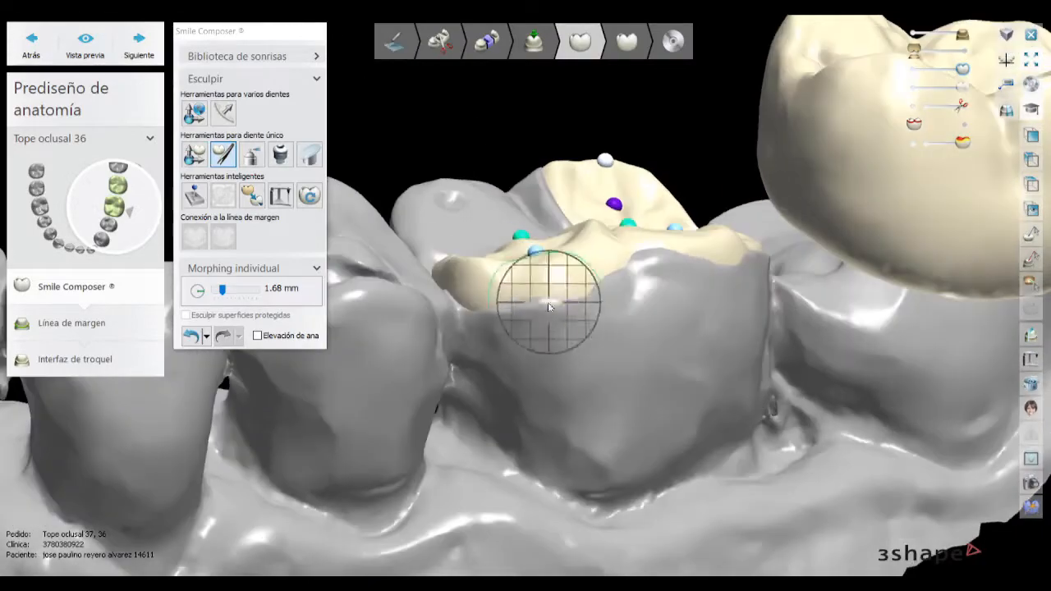
- Select the tooth 37 anatomy and reposition it over its preparation
{"action": "scroll", "coordinate": [569, 346], "scroll_direction": "down", "scroll_amount": 3}
{"action": "right_click_drag", "start_coordinate": [569, 346], "coordinate": [722, 279]}
{"action": "key", "text": "1"}
{"action": "left_click", "coordinate": [695, 408]}
{"action": "scroll", "coordinate": [730, 366], "scroll_direction": "up", "scroll_amount": 2}
{"action": "left_click_drag", "start_coordinate": [921, 350], "coordinate": [778, 352]}
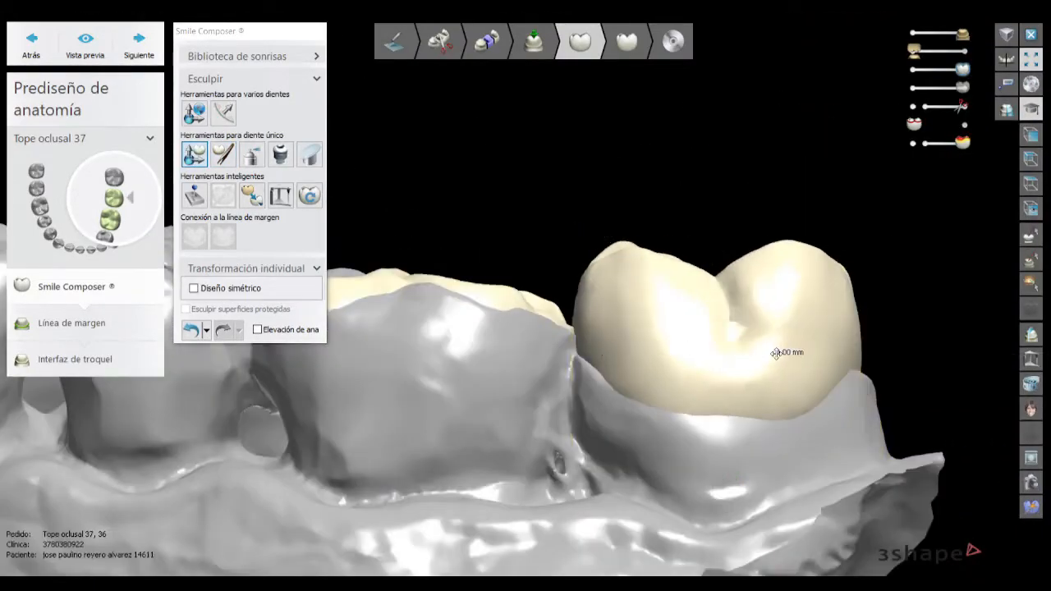
{"action": "right_click_drag", "start_coordinate": [779, 352], "coordinate": [299, 266]}
- Morph both mesial cusps of tooth 37 down into the preparation with a 2.66 mm radius
{"action": "left_click", "coordinate": [222, 155]}
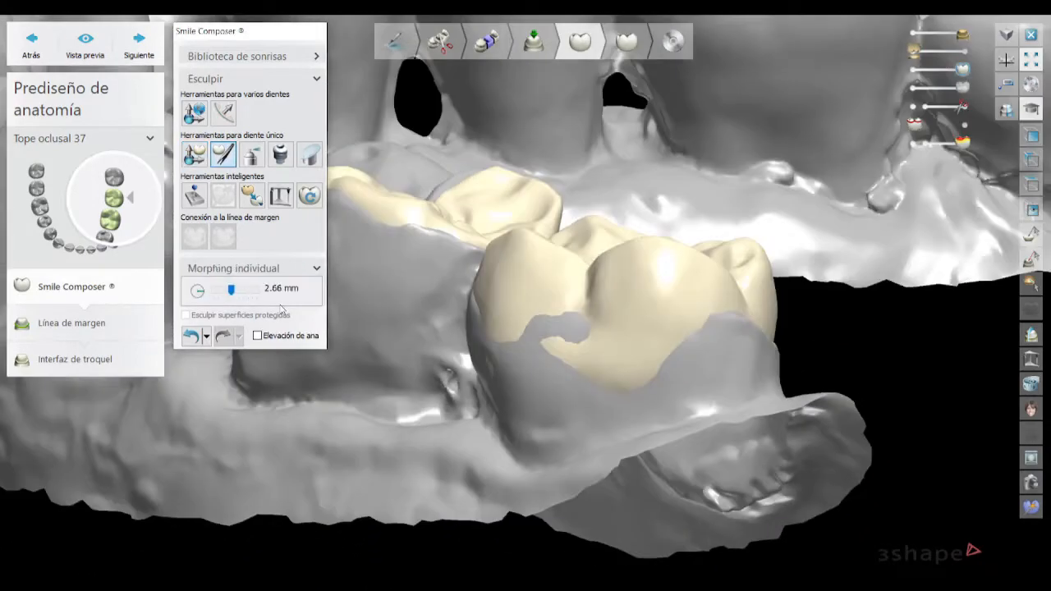
{"action": "right_click_drag", "start_coordinate": [513, 333], "coordinate": [694, 428]}
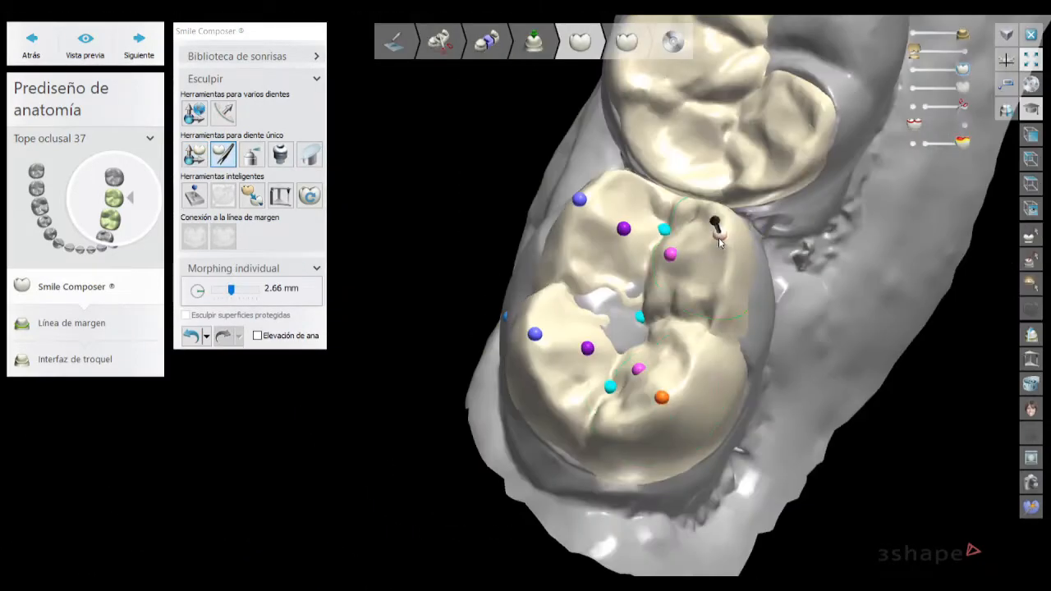
{"action": "left_click_drag", "start_coordinate": [718, 228], "coordinate": [711, 258]}
{"action": "right_click_drag", "start_coordinate": [711, 258], "coordinate": [716, 266]}
{"action": "left_click_drag", "start_coordinate": [578, 199], "coordinate": [591, 217]}
{"action": "scroll", "coordinate": [586, 286], "scroll_direction": "up", "scroll_amount": 4}
{"action": "right_click_drag", "start_coordinate": [586, 286], "coordinate": [592, 275]}
{"action": "left_click_drag", "start_coordinate": [716, 282], "coordinate": [726, 300]}
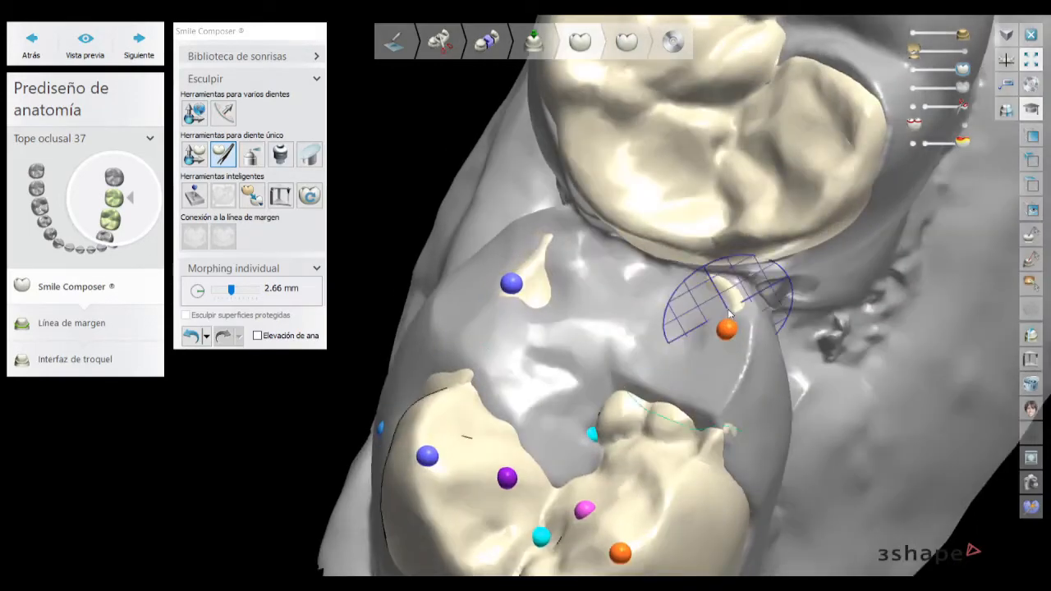
- Refine the cut edges of tooth 37's anatomy and smooth them with the wax knife at 1.32 mm radius and level 2.00
{"action": "middle_click_drag", "start_coordinate": [669, 440], "coordinate": [694, 343]}
{"action": "left_click_drag", "start_coordinate": [469, 340], "coordinate": [465, 327]}
{"action": "right_click_drag", "start_coordinate": [485, 361], "coordinate": [648, 345]}
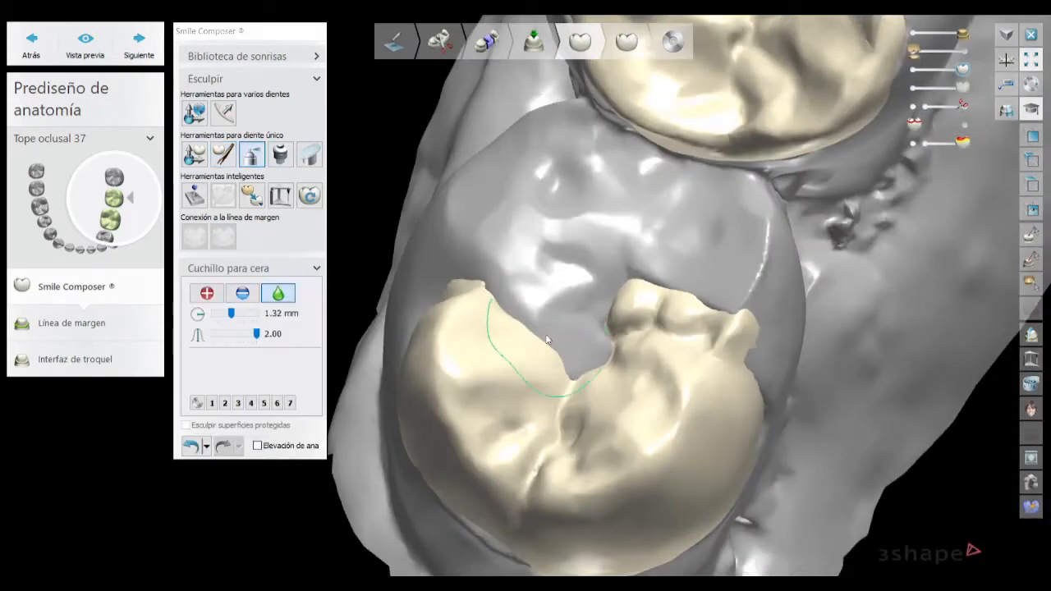
{"action": "right_click_drag", "start_coordinate": [526, 345], "coordinate": [575, 246]}
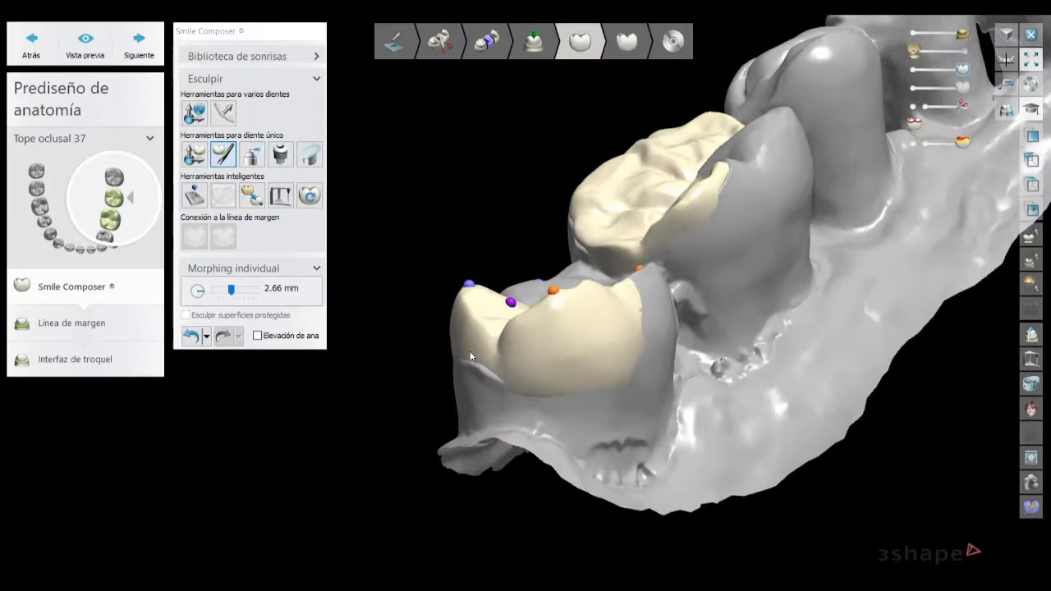
- Morph the distal part of tooth 37's anatomy with a 2.17 mm radius to fit it against the upper jaw
{"action": "right_click_drag", "start_coordinate": [470, 356], "coordinate": [347, 364]}
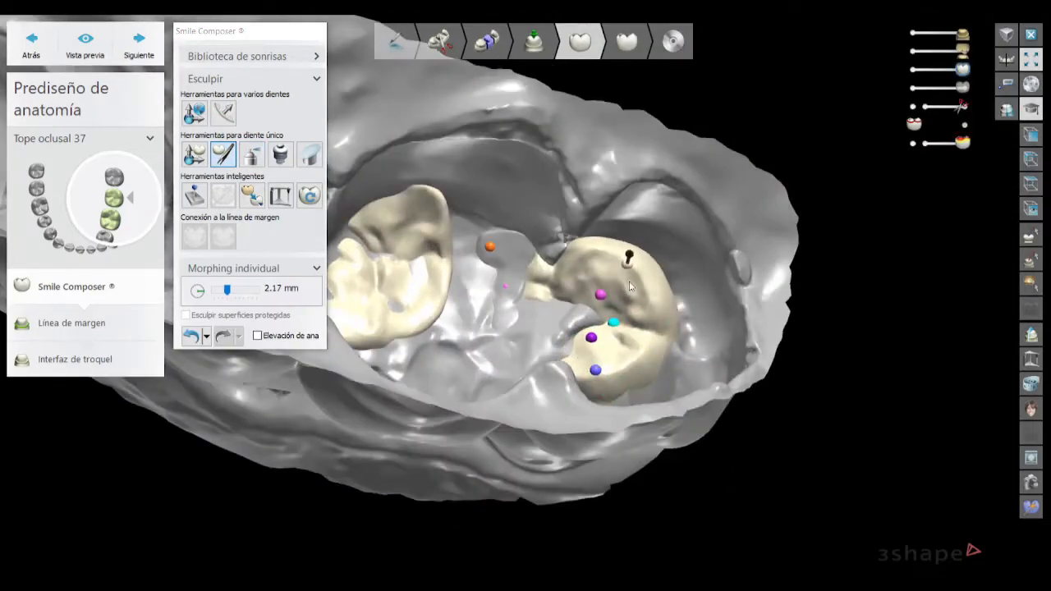
{"action": "mouse_move", "coordinate": [631, 285]}
{"action": "left_mouse_down"}
{"action": "mouse_move", "coordinate": [651, 304]}
{"action": "mouse_move", "coordinate": [634, 300]}
{"action": "left_mouse_up"}
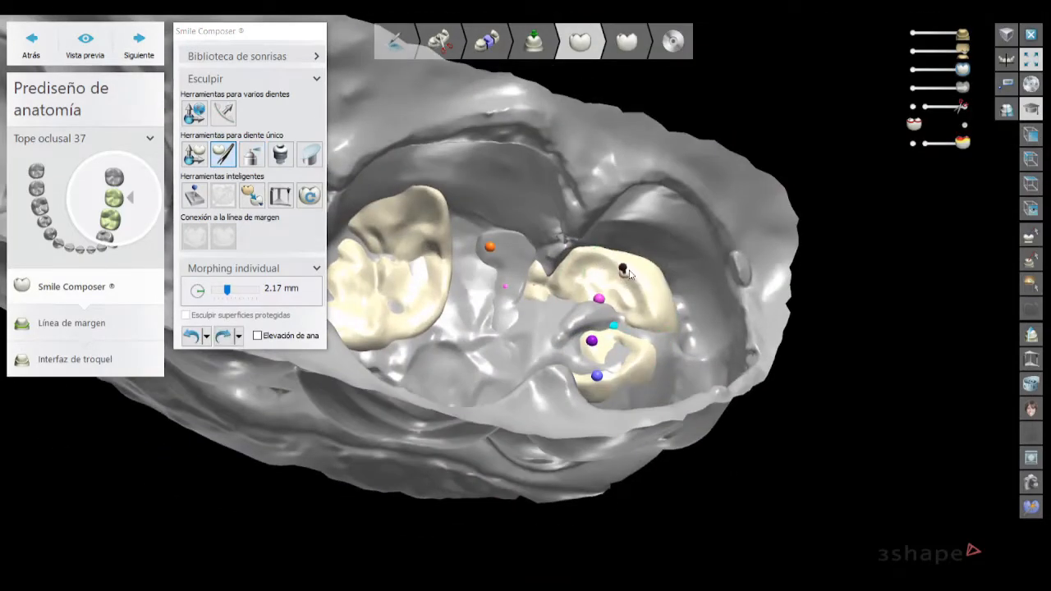
{"action": "right_click_drag", "start_coordinate": [630, 274], "coordinate": [601, 300]}
{"action": "right_click_drag", "start_coordinate": [590, 357], "coordinate": [569, 420]}
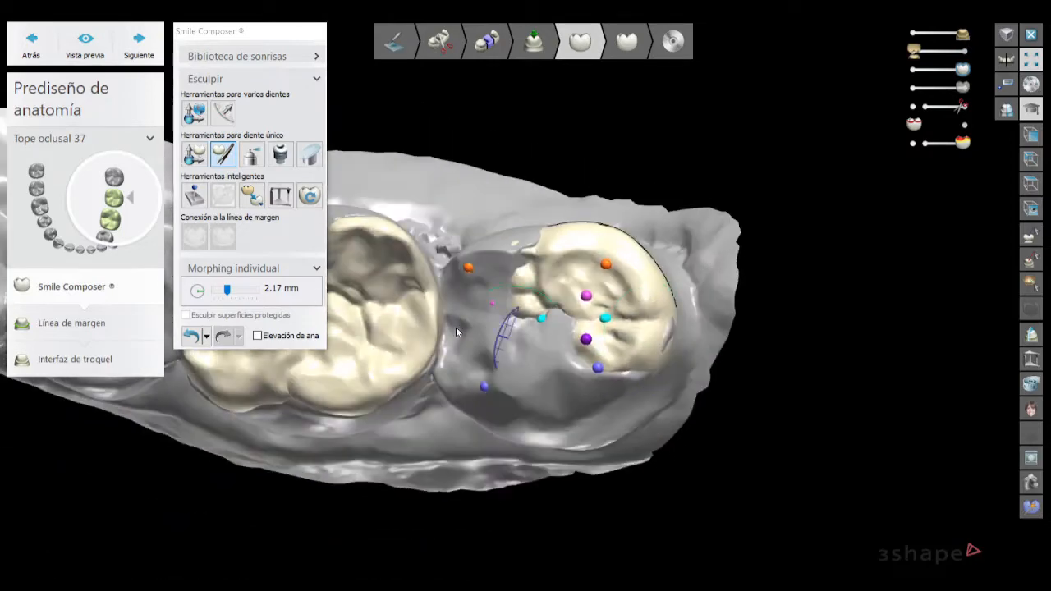
- Smooth the distal cut edge of tooth 37's anatomy with the wax knife at a 1.32 mm radius
{"action": "left_click", "coordinate": [252, 154]}
{"action": "left_click", "coordinate": [229, 336]}
{"action": "left_click", "coordinate": [231, 313]}
{"action": "right_click_drag", "start_coordinate": [603, 361], "coordinate": [603, 287]}
{"action": "scroll", "coordinate": [607, 328], "scroll_direction": "up", "scroll_amount": 3}
{"action": "left_click_drag", "start_coordinate": [615, 363], "coordinate": [657, 329]}
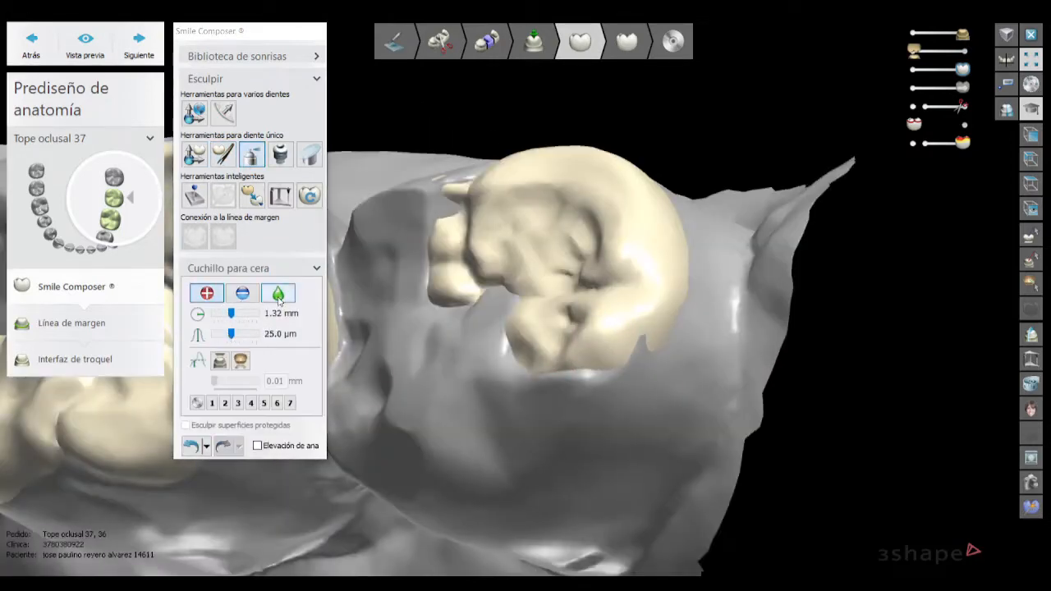
{"action": "right_click_drag", "start_coordinate": [678, 296], "coordinate": [518, 305]}
- Smooth tooth 36's anatomy at 1.32 mm radius and level 0.80, and add wax along its cut edge at 0.76 mm and 25.0 µm
{"action": "left_click", "coordinate": [914, 34]}
{"action": "left_click", "coordinate": [963, 34]}
{"action": "scroll", "coordinate": [599, 328], "scroll_direction": "down", "scroll_amount": 5}
{"action": "right_click_drag", "start_coordinate": [599, 361], "coordinate": [575, 382]}
{"action": "scroll", "coordinate": [591, 328], "scroll_direction": "up", "scroll_amount": 8}
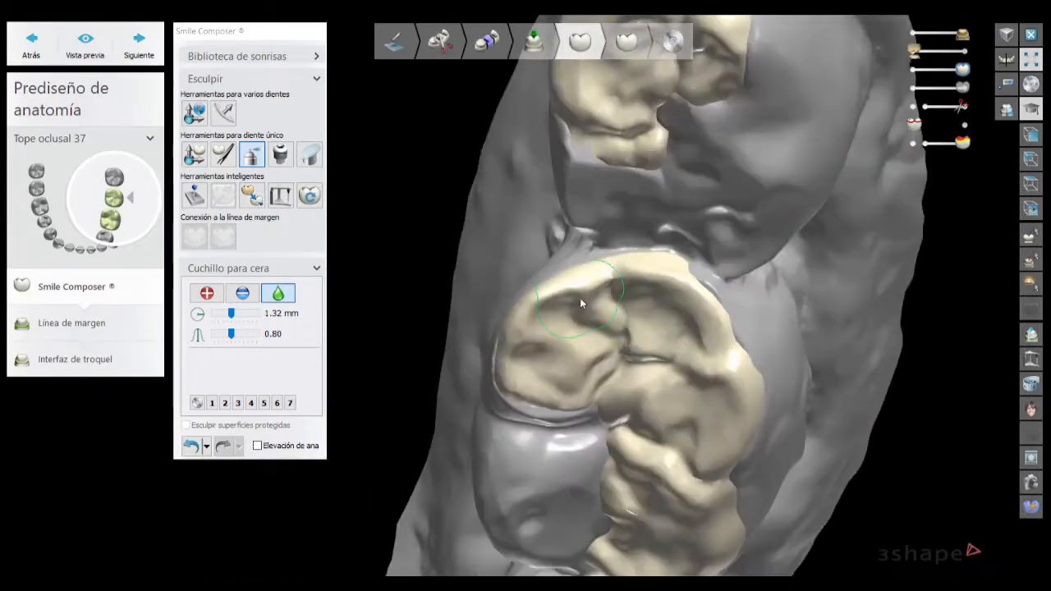
{"action": "left_click_drag", "start_coordinate": [581, 301], "coordinate": [528, 329]}
{"action": "right_click_drag", "start_coordinate": [528, 328], "coordinate": [624, 304]}
{"action": "right_click_drag", "start_coordinate": [713, 285], "coordinate": [624, 344]}
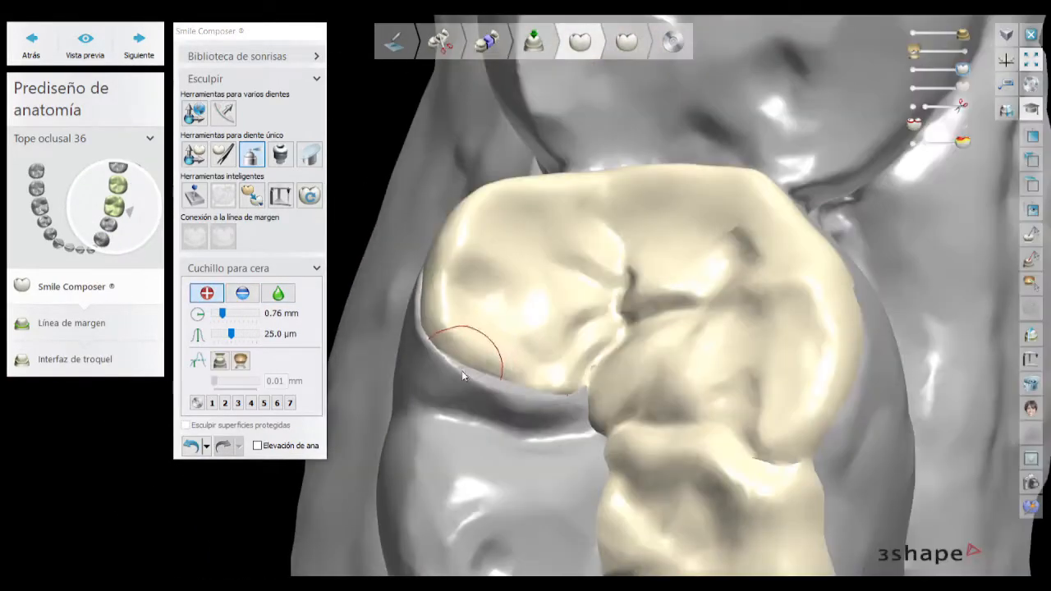
{"action": "right_click_drag", "start_coordinate": [576, 382], "coordinate": [576, 462]}
{"action": "scroll", "coordinate": [492, 345], "scroll_direction": "down", "scroll_amount": 2}
{"action": "scroll", "coordinate": [575, 463], "scroll_direction": "down", "scroll_amount": 3}
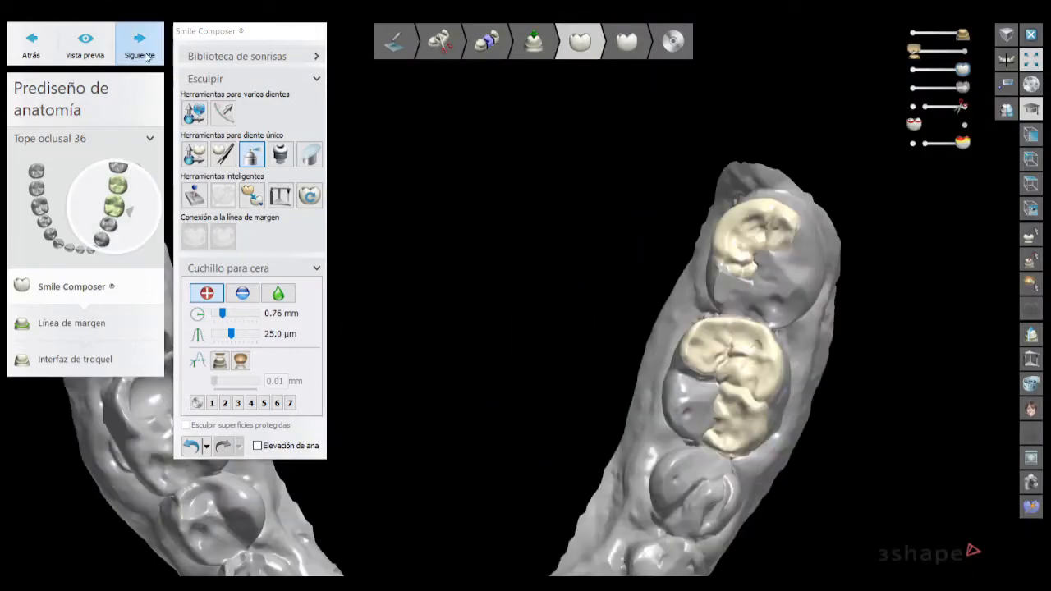
- Advance to the margin line stage and delete tooth 37's existing margin line
{"action": "left_click", "coordinate": [139, 49]}
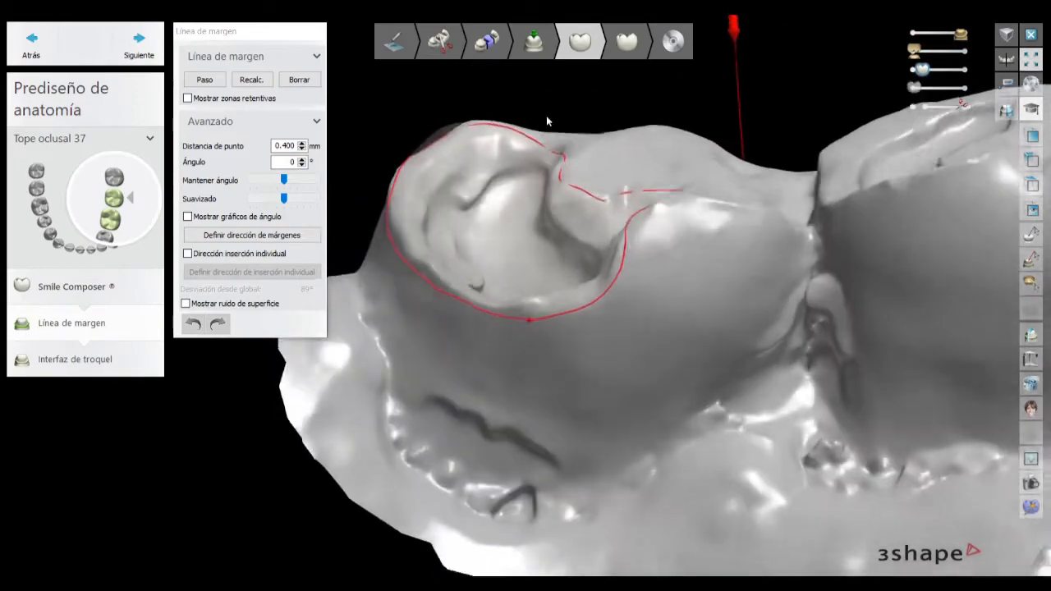
{"action": "right_click_drag", "start_coordinate": [546, 117], "coordinate": [543, 168]}
{"action": "right_click_drag", "start_coordinate": [540, 198], "coordinate": [545, 153]}
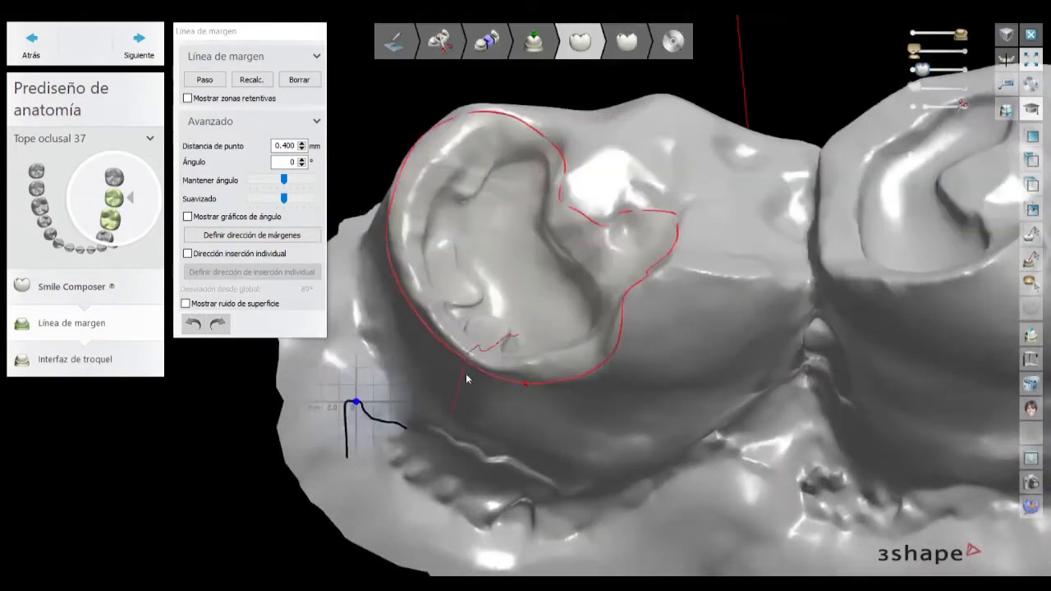
{"action": "right_click_drag", "start_coordinate": [467, 377], "coordinate": [461, 429]}
{"action": "scroll", "coordinate": [414, 364], "scroll_direction": "up", "scroll_amount": 4}
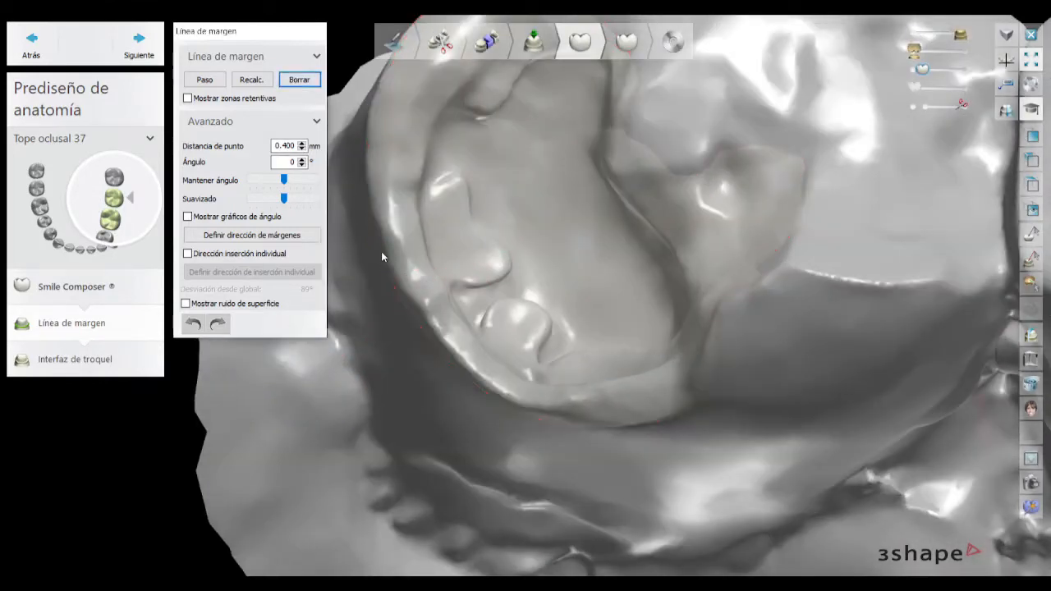
- Place new margin line points on tooth 37 along the distal and lingual edge of the preparation
{"action": "key", "text": "ctrl+z"}
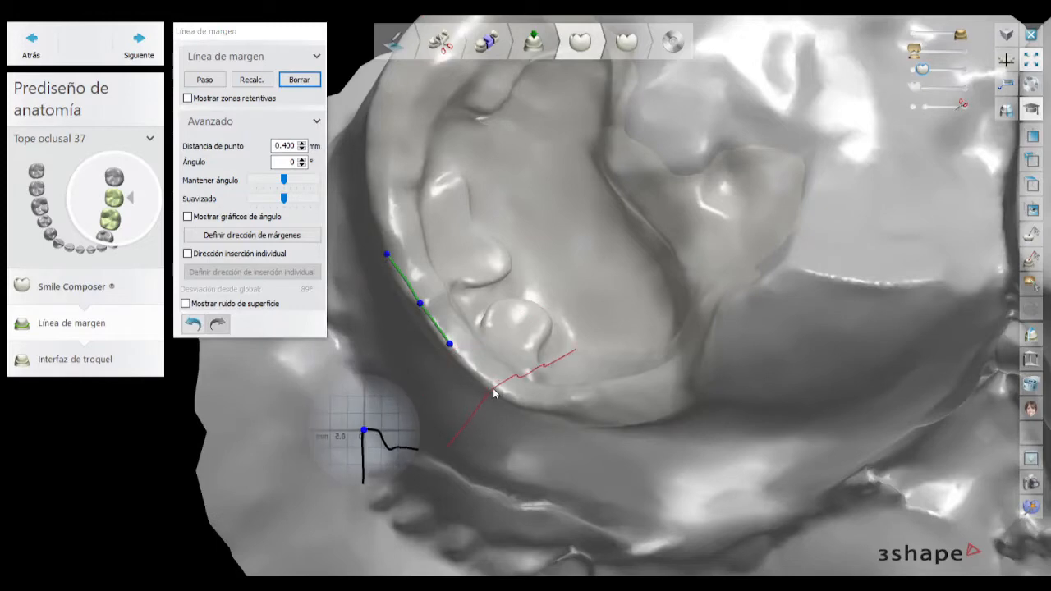
{"action": "left_click", "coordinate": [494, 390]}
{"action": "left_click", "coordinate": [553, 409]}
{"action": "mouse_move", "coordinate": [583, 404]}
{"action": "right_mouse_down"}
{"action": "mouse_move", "coordinate": [587, 346]}
{"action": "mouse_move", "coordinate": [596, 392]}
{"action": "right_mouse_up"}
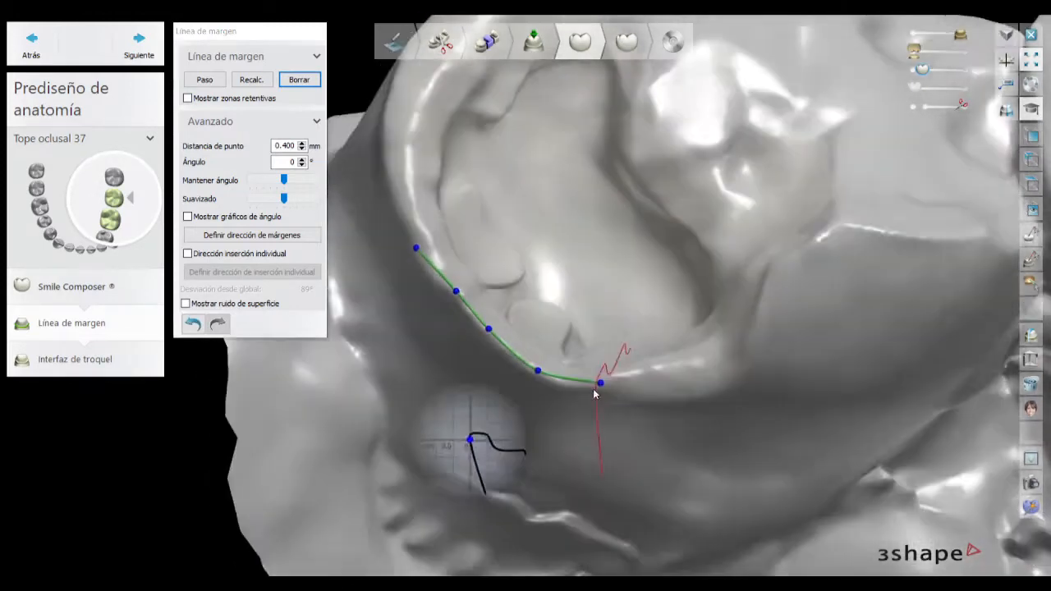
{"action": "right_click_drag", "start_coordinate": [690, 379], "coordinate": [659, 372]}
{"action": "right_click_drag", "start_coordinate": [730, 310], "coordinate": [655, 363]}
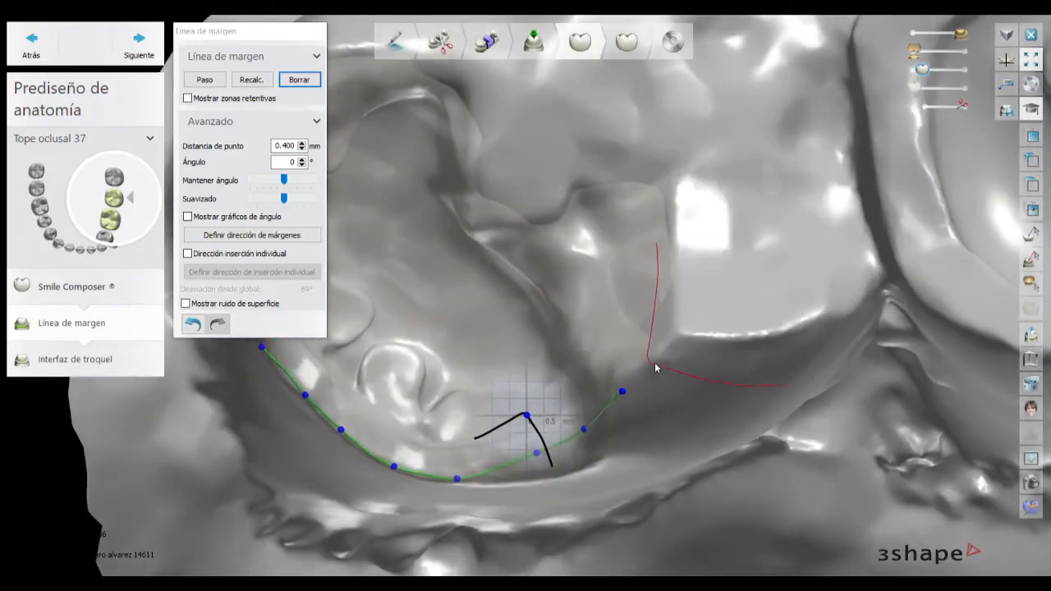
- Hide the tooth anatomy and continue tooth 37's margin points along the lingual edge to the mesial corner of the preparation
{"action": "left_click_drag", "start_coordinate": [925, 73], "coordinate": [895, 79]}
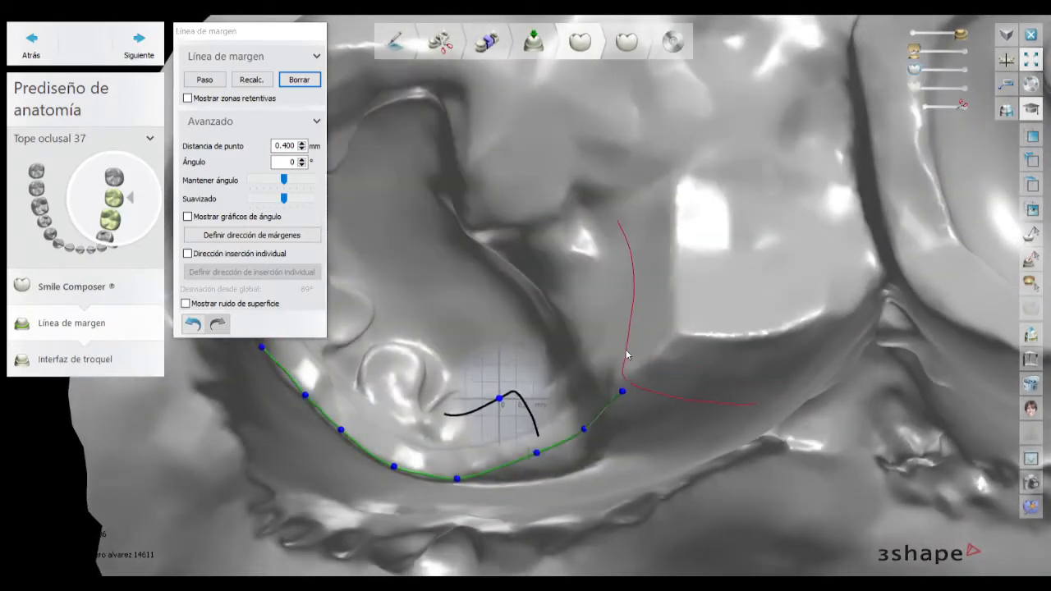
{"action": "scroll", "coordinate": [626, 355], "scroll_direction": "down", "scroll_amount": 3}
{"action": "right_click_drag", "start_coordinate": [627, 355], "coordinate": [551, 364]}
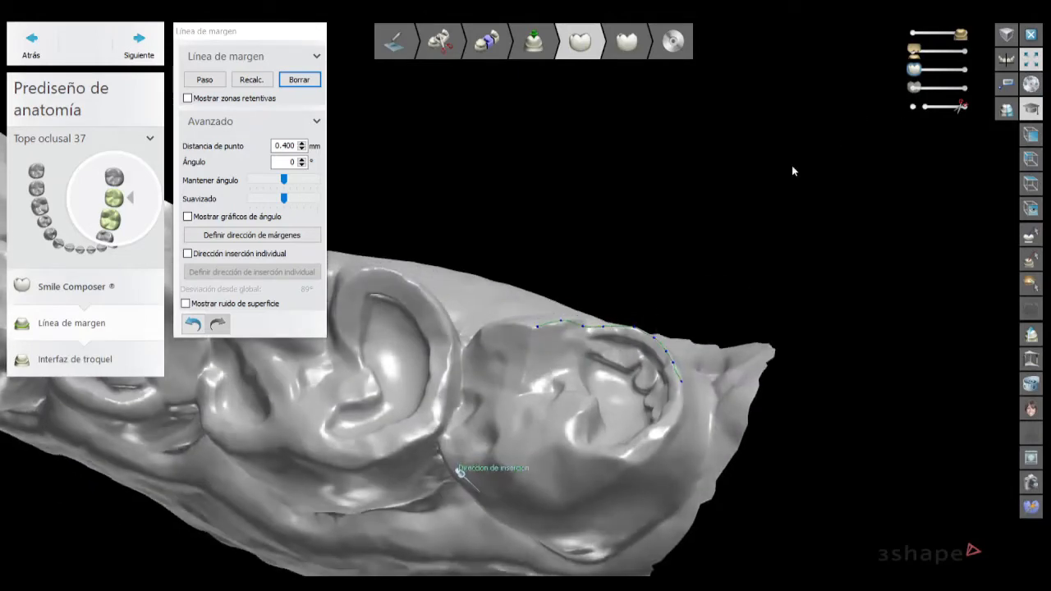
{"action": "right_click_drag", "start_coordinate": [619, 330], "coordinate": [497, 308]}
{"action": "scroll", "coordinate": [582, 344], "scroll_direction": "up", "scroll_amount": 4}
{"action": "key", "text": "a"}
{"action": "key", "text": "a"}
{"action": "key", "text": "a"}
{"action": "key", "text": "a"}
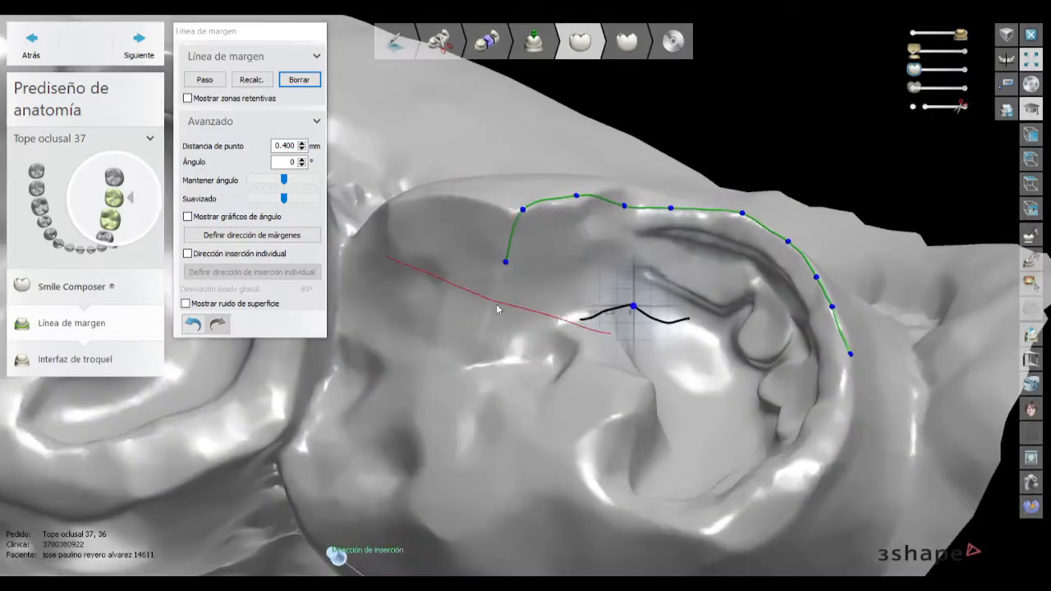
- Place margin points across the mesial boundary and the occlusal surface of tooth 37's preparation
{"action": "left_click", "coordinate": [495, 314]}
{"action": "left_click", "coordinate": [498, 386]}
{"action": "left_click", "coordinate": [548, 407]}
{"action": "left_click", "coordinate": [580, 385]}
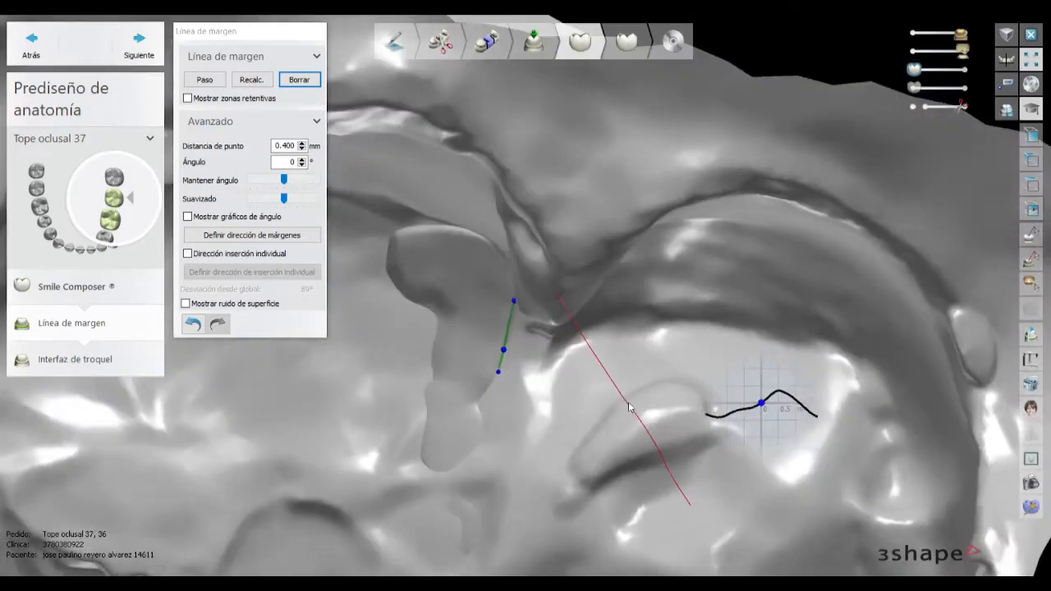
{"action": "left_click", "coordinate": [629, 403]}
{"action": "left_click", "coordinate": [648, 354]}
{"action": "left_click", "coordinate": [638, 389]}
{"action": "left_click", "coordinate": [606, 413]}
{"action": "left_click", "coordinate": [526, 389]}
{"action": "left_click", "coordinate": [562, 423]}
- Place the remaining margin points around the distal edge of tooth 37 and close the margin line
{"action": "right_click_drag", "start_coordinate": [630, 427], "coordinate": [736, 353]}
{"action": "left_click", "coordinate": [711, 333]}
{"action": "left_click", "coordinate": [736, 339]}
{"action": "right_click_drag", "start_coordinate": [748, 317], "coordinate": [730, 370]}
{"action": "left_click", "coordinate": [740, 312]}
{"action": "left_click", "coordinate": [734, 277]}
{"action": "scroll", "coordinate": [765, 305], "scroll_direction": "up", "scroll_amount": 3}
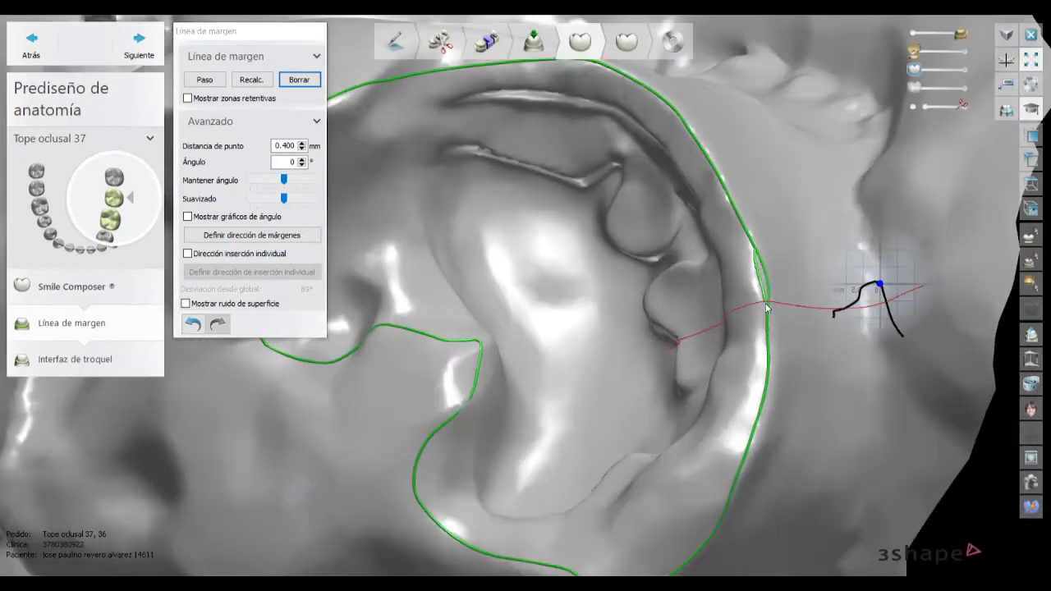
- Redraw the distal corner and neighbouring occlusal segment of tooth 37's margin line so it follows the preparation edge
{"action": "scroll", "coordinate": [765, 305], "scroll_direction": "down", "scroll_amount": 3}
{"action": "right_click_drag", "start_coordinate": [732, 254], "coordinate": [598, 269]}
{"action": "scroll", "coordinate": [598, 269], "scroll_direction": "up", "scroll_amount": 2}
{"action": "scroll", "coordinate": [617, 218], "scroll_direction": "down", "scroll_amount": 2}
{"action": "mouse_move", "coordinate": [618, 219]}
{"action": "right_mouse_down"}
{"action": "mouse_move", "coordinate": [681, 342]}
{"action": "mouse_move", "coordinate": [498, 359]}
{"action": "mouse_move", "coordinate": [363, 333]}
{"action": "right_mouse_up"}
{"action": "scroll", "coordinate": [680, 342], "scroll_direction": "down", "scroll_amount": 3}
{"action": "scroll", "coordinate": [363, 333], "scroll_direction": "up", "scroll_amount": 3}
{"action": "scroll", "coordinate": [364, 333], "scroll_direction": "up", "scroll_amount": 2}
{"action": "left_click_drag", "start_coordinate": [400, 326], "coordinate": [463, 277]}
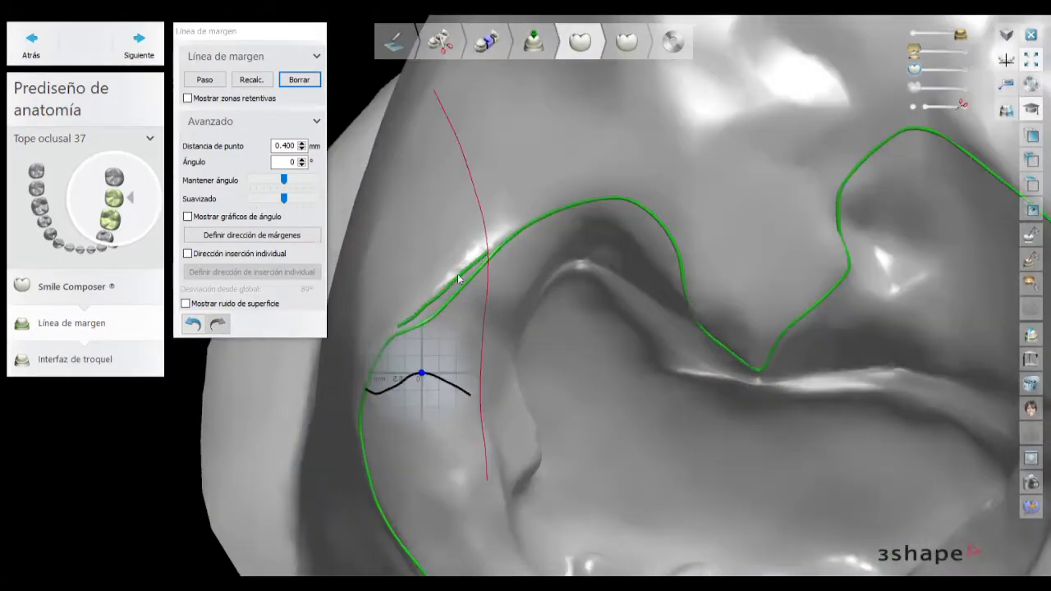
{"action": "right_click_drag", "start_coordinate": [463, 277], "coordinate": [580, 266]}
{"action": "left_click_drag", "start_coordinate": [578, 262], "coordinate": [674, 285]}
- Inspect tooth 37's closed margin line from all sides against the preparation edge
{"action": "right_click_drag", "start_coordinate": [674, 285], "coordinate": [812, 272]}
{"action": "scroll", "coordinate": [629, 287], "scroll_direction": "down", "scroll_amount": 3}
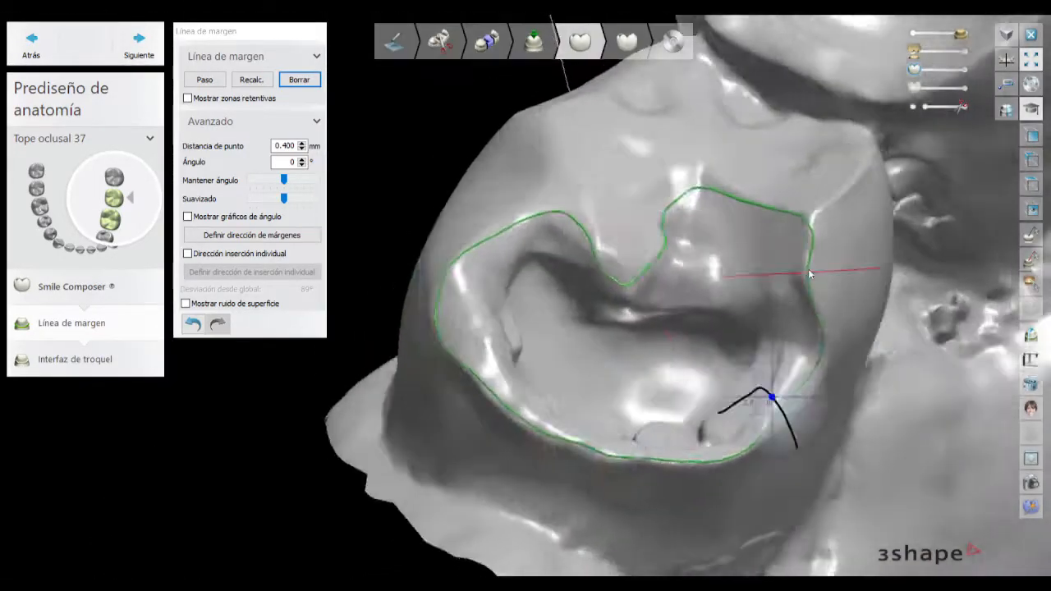
{"action": "scroll", "coordinate": [812, 272], "scroll_direction": "up", "scroll_amount": 3}
{"action": "scroll", "coordinate": [878, 265], "scroll_direction": "down", "scroll_amount": 3}
{"action": "right_click_drag", "start_coordinate": [788, 361], "coordinate": [558, 326]}
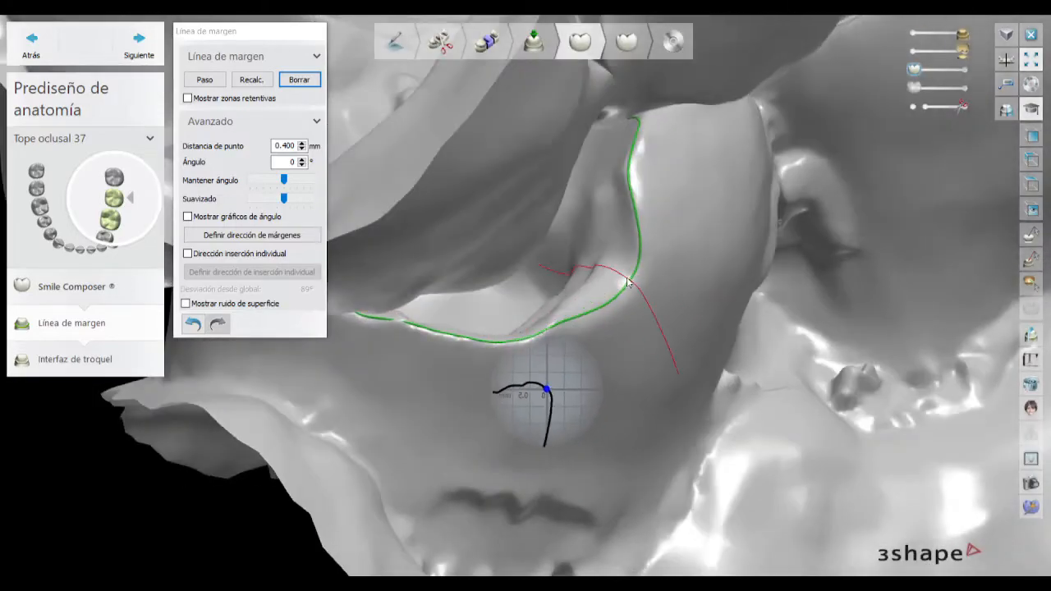
{"action": "scroll", "coordinate": [624, 286], "scroll_direction": "down", "scroll_amount": 4}
{"action": "right_click_drag", "start_coordinate": [624, 286], "coordinate": [410, 410]}
{"action": "scroll", "coordinate": [386, 320], "scroll_direction": "up", "scroll_amount": 3}
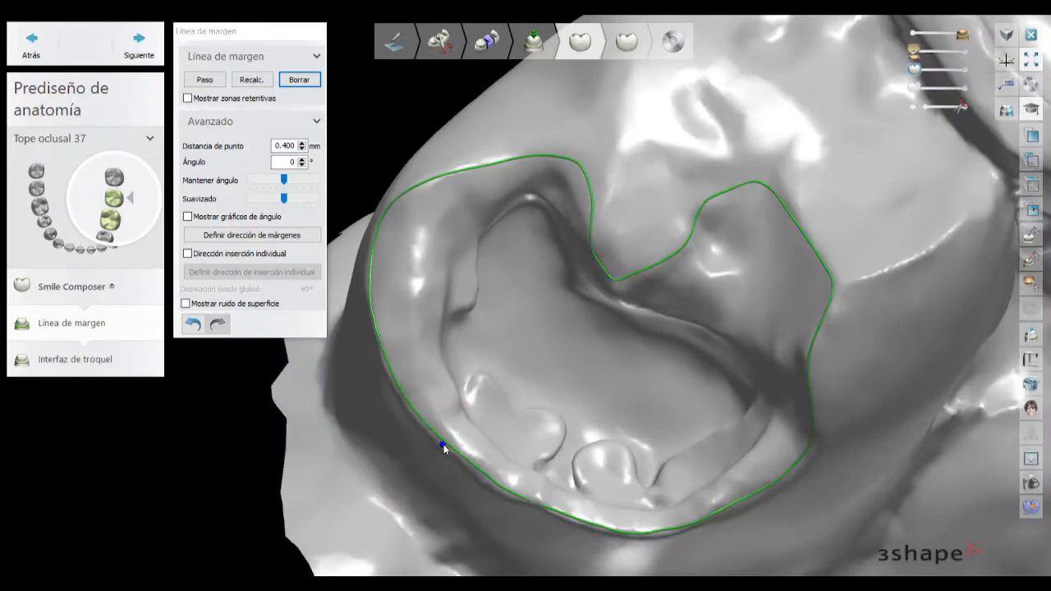
{"action": "right_click_drag", "start_coordinate": [658, 527], "coordinate": [587, 295]}
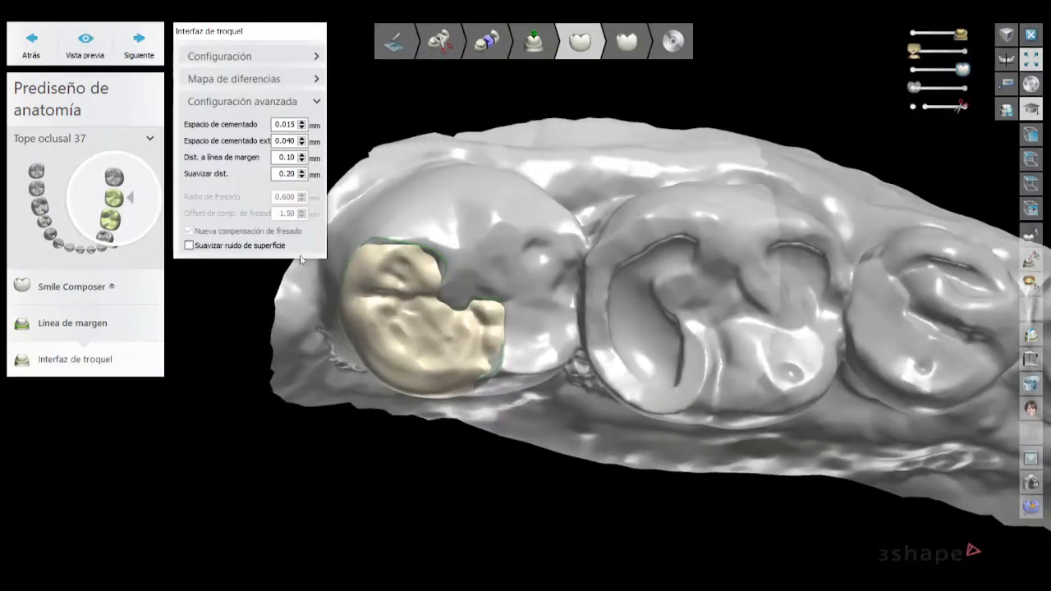
- Apply the Zirkon Tabletop die interface to tooth 37 with 0.015 mm cement gap and 0.040 mm extra cement gap
{"action": "right_click_drag", "start_coordinate": [492, 394], "coordinate": [505, 265]}
{"action": "scroll", "coordinate": [520, 287], "scroll_direction": "up", "scroll_amount": 3}
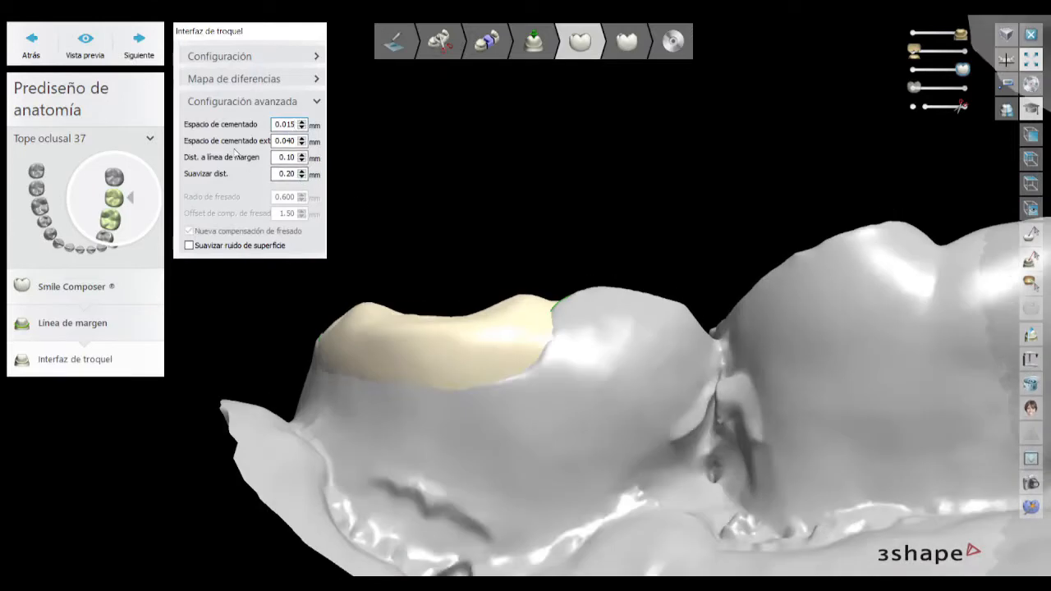
{"action": "left_click", "coordinate": [294, 55]}
{"action": "left_click", "coordinate": [288, 81]}
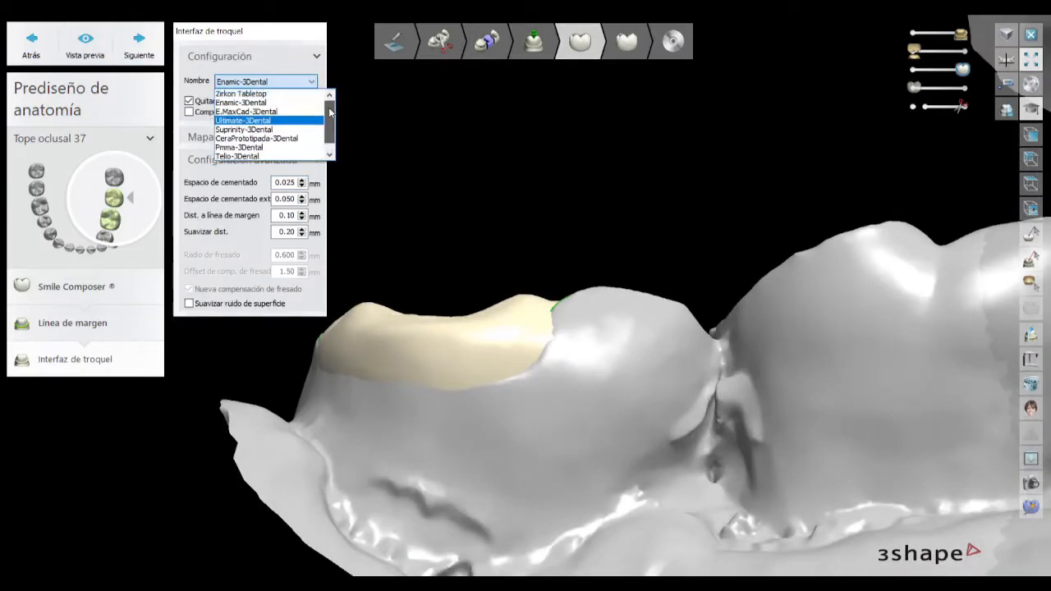
{"action": "right_click_drag", "start_coordinate": [567, 263], "coordinate": [365, 199]}
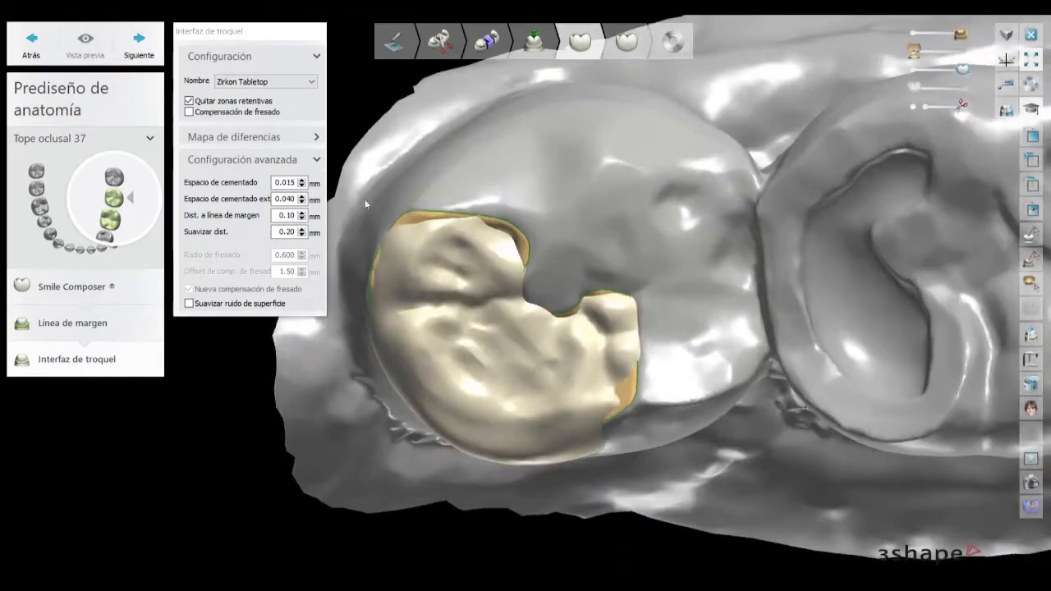
- Advance to tooth 36's margin line and hide the anatomy covering the preparation
{"action": "scroll", "coordinate": [473, 336], "scroll_direction": "down", "scroll_amount": 5}
{"action": "right_click_drag", "start_coordinate": [474, 336], "coordinate": [188, 132]}
{"action": "left_click", "coordinate": [142, 51]}
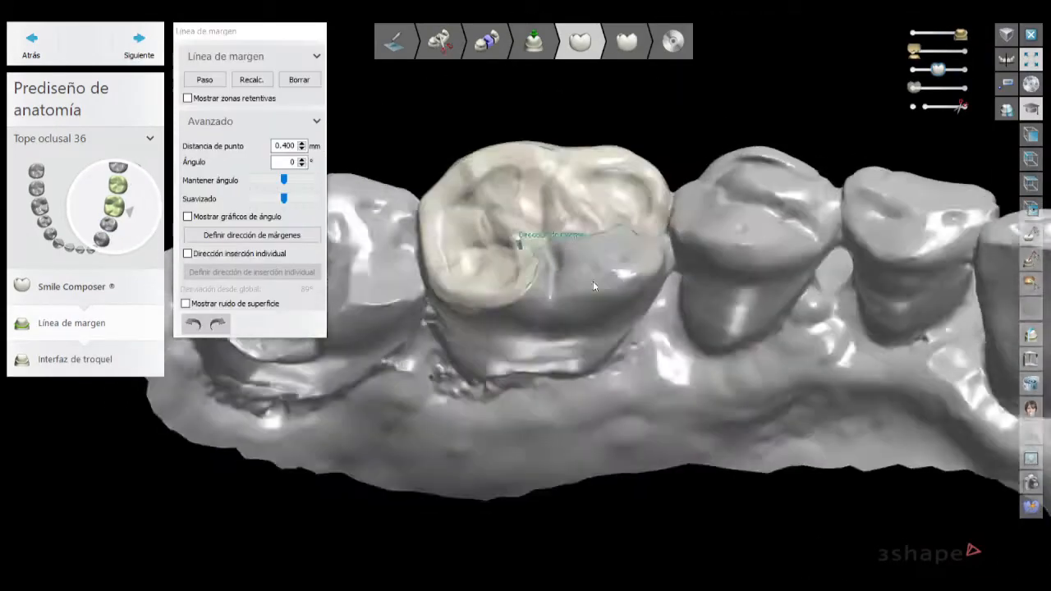
{"action": "right_click_drag", "start_coordinate": [594, 287], "coordinate": [594, 353]}
{"action": "left_click_drag", "start_coordinate": [937, 70], "coordinate": [886, 75]}
{"action": "right_click_drag", "start_coordinate": [593, 353], "coordinate": [592, 280]}
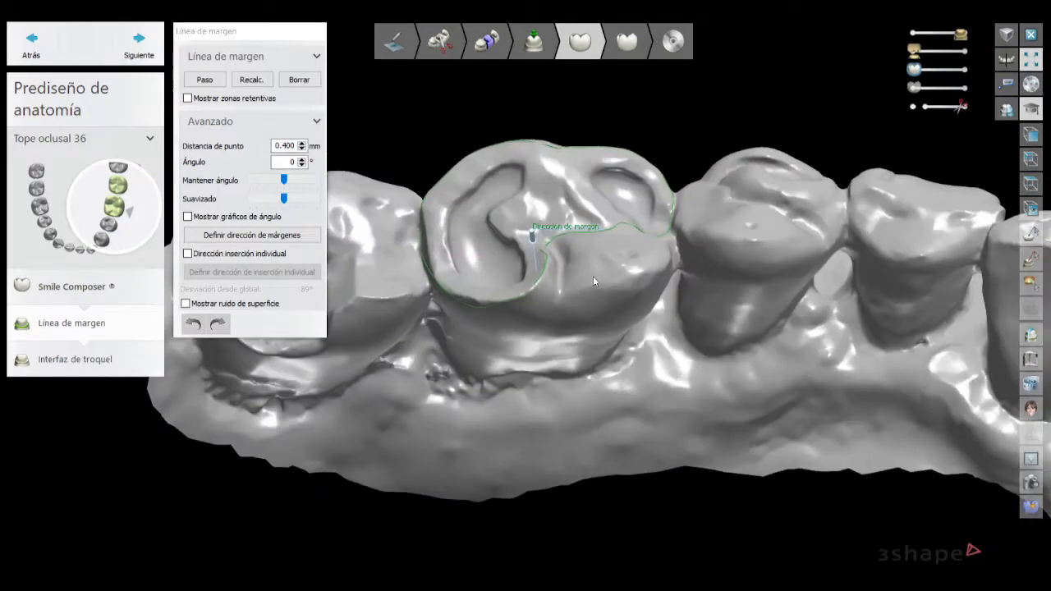
- Redraw the distal segment of tooth 36's margin line along the preparation edge facing tooth 37
{"action": "scroll", "coordinate": [439, 281], "scroll_direction": "up", "scroll_amount": 5}
{"action": "left_click", "coordinate": [453, 287]}
{"action": "right_click_drag", "start_coordinate": [624, 336], "coordinate": [462, 221]}
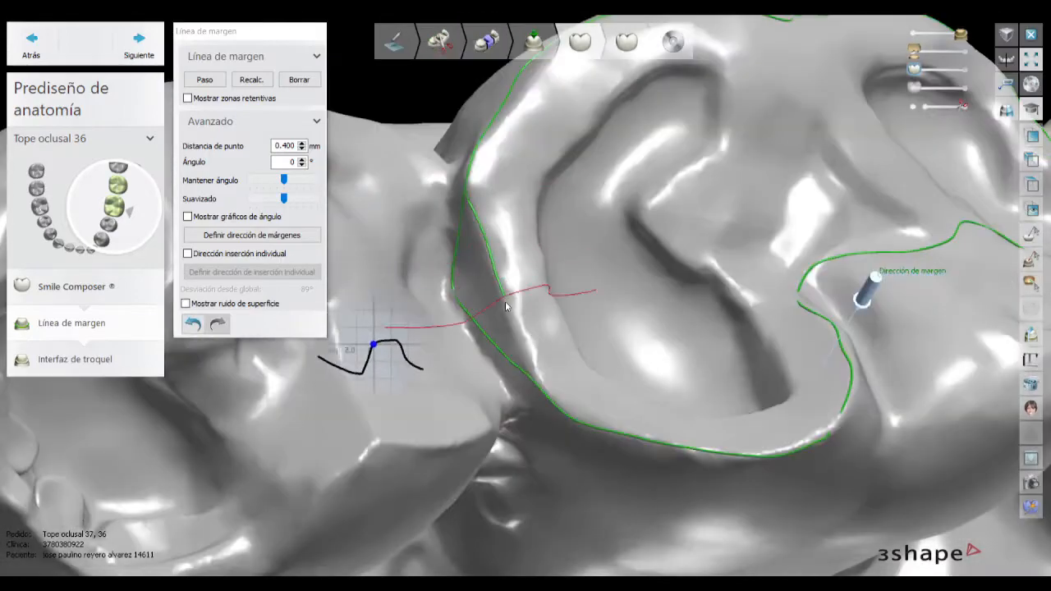
{"action": "left_click", "coordinate": [530, 376]}
{"action": "right_click_drag", "start_coordinate": [526, 370], "coordinate": [493, 244]}
- Redraw the lingual segment of tooth 36's margin line beside the inner corner of the remaining cusp
{"action": "scroll", "coordinate": [518, 164], "scroll_direction": "down", "scroll_amount": 4}
{"action": "right_click_drag", "start_coordinate": [525, 197], "coordinate": [587, 349]}
{"action": "scroll", "coordinate": [583, 353], "scroll_direction": "up", "scroll_amount": 5}
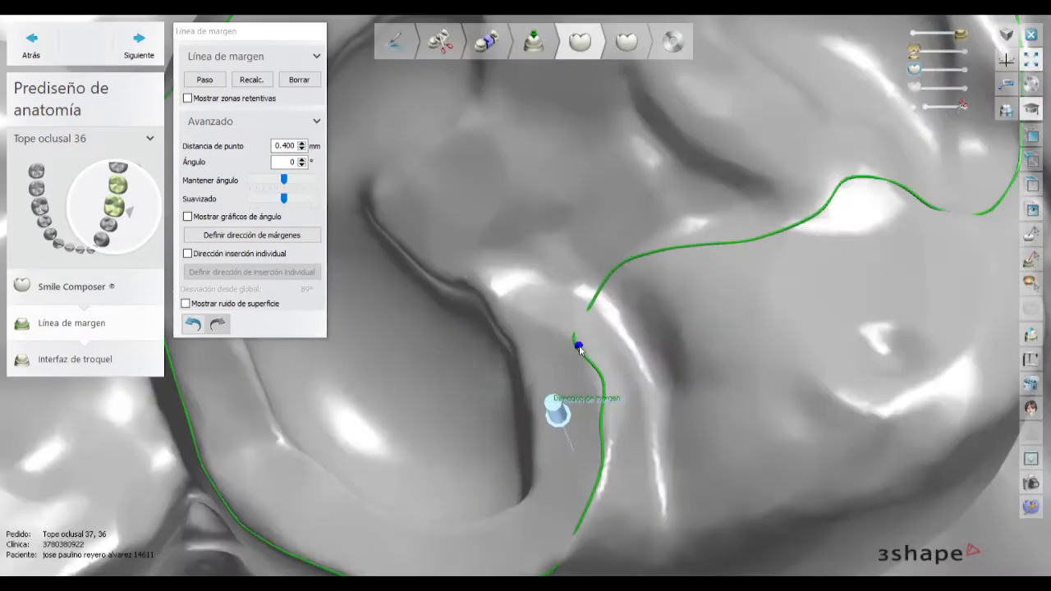
{"action": "left_click", "coordinate": [595, 498]}
{"action": "right_click_drag", "start_coordinate": [594, 498], "coordinate": [552, 427]}
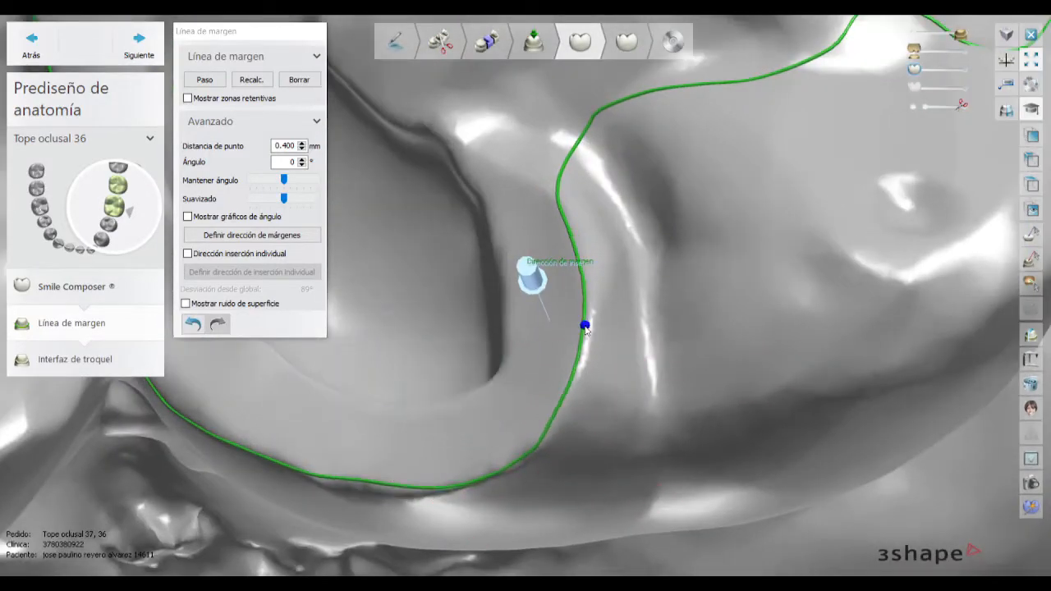
{"action": "scroll", "coordinate": [586, 329], "scroll_direction": "down", "scroll_amount": 2}
{"action": "right_click_drag", "start_coordinate": [586, 330], "coordinate": [581, 190]}
{"action": "scroll", "coordinate": [581, 190], "scroll_direction": "down", "scroll_amount": 4}
{"action": "scroll", "coordinate": [569, 298], "scroll_direction": "up", "scroll_amount": 4}
{"action": "right_click_drag", "start_coordinate": [570, 298], "coordinate": [526, 342]}
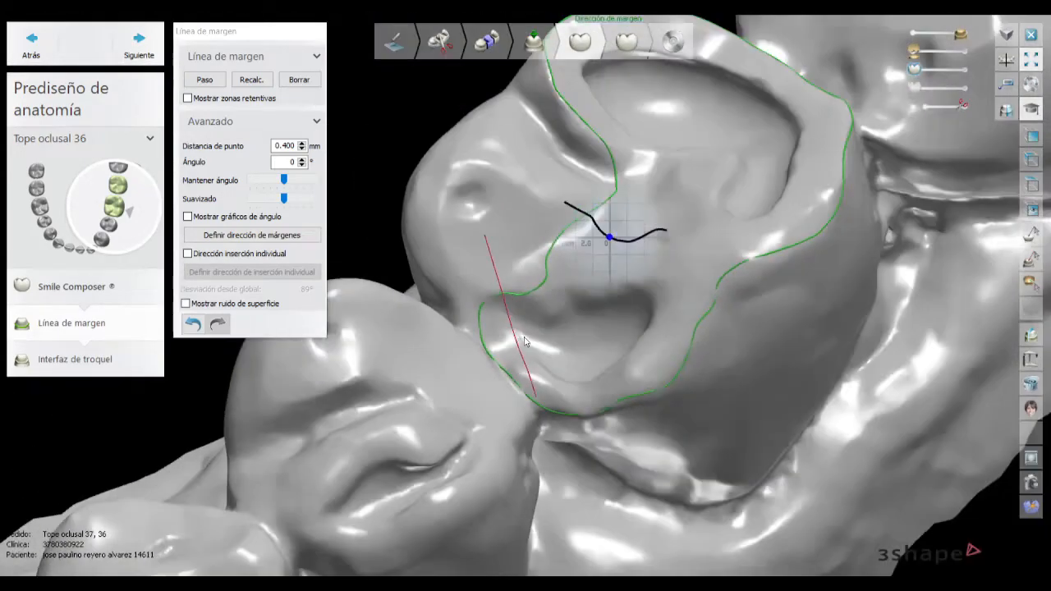
- Redraw tooth 36's margin line along the mesiobuccal and buccal edges of the preparation
{"action": "scroll", "coordinate": [528, 347], "scroll_direction": "up", "scroll_amount": 4}
{"action": "left_click", "coordinate": [559, 403]}
{"action": "left_click", "coordinate": [725, 377]}
{"action": "scroll", "coordinate": [725, 376], "scroll_direction": "down", "scroll_amount": 4}
{"action": "right_click_drag", "start_coordinate": [725, 376], "coordinate": [571, 355]}
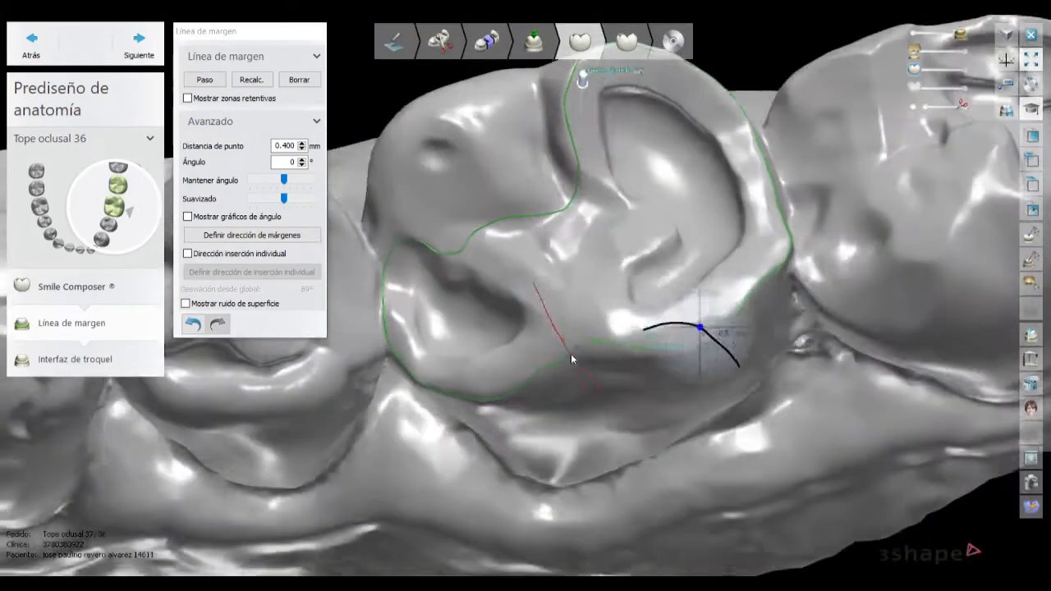
{"action": "scroll", "coordinate": [569, 353], "scroll_direction": "up", "scroll_amount": 4}
{"action": "left_click", "coordinate": [528, 333]}
{"action": "left_click", "coordinate": [715, 330]}
{"action": "right_click_drag", "start_coordinate": [714, 330], "coordinate": [682, 354]}
{"action": "scroll", "coordinate": [574, 400], "scroll_direction": "down", "scroll_amount": 4}
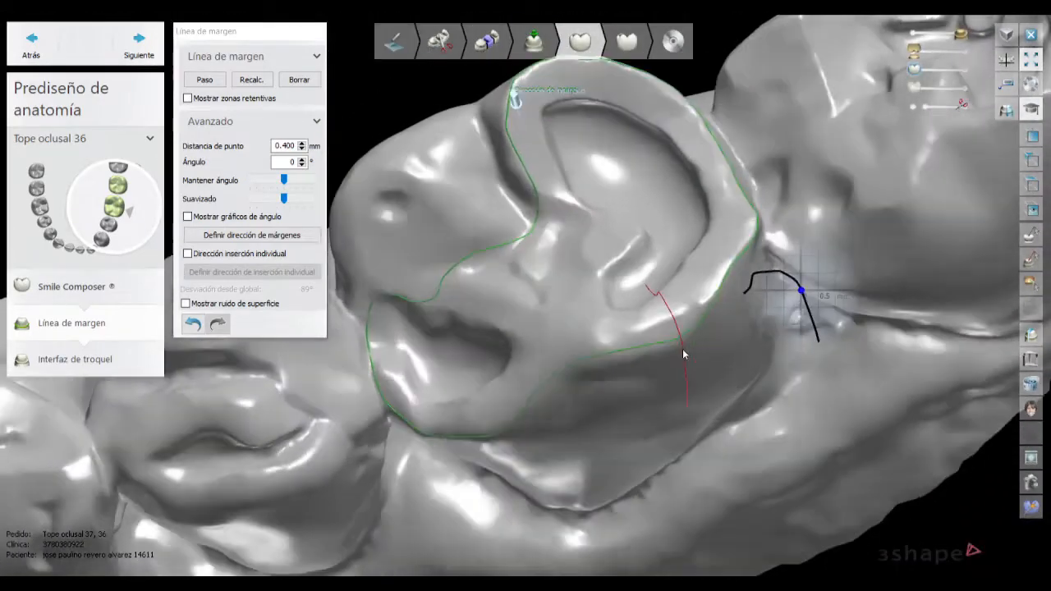
- Redraw the mesial stretch of tooth 36's margin line around the outer edge of the small mesial box
{"action": "scroll", "coordinate": [683, 349], "scroll_direction": "up", "scroll_amount": 4}
{"action": "right_click_drag", "start_coordinate": [619, 298], "coordinate": [596, 289]}
{"action": "left_click_drag", "start_coordinate": [596, 289], "coordinate": [530, 327]}
{"action": "scroll", "coordinate": [460, 411], "scroll_direction": "up", "scroll_amount": 3}
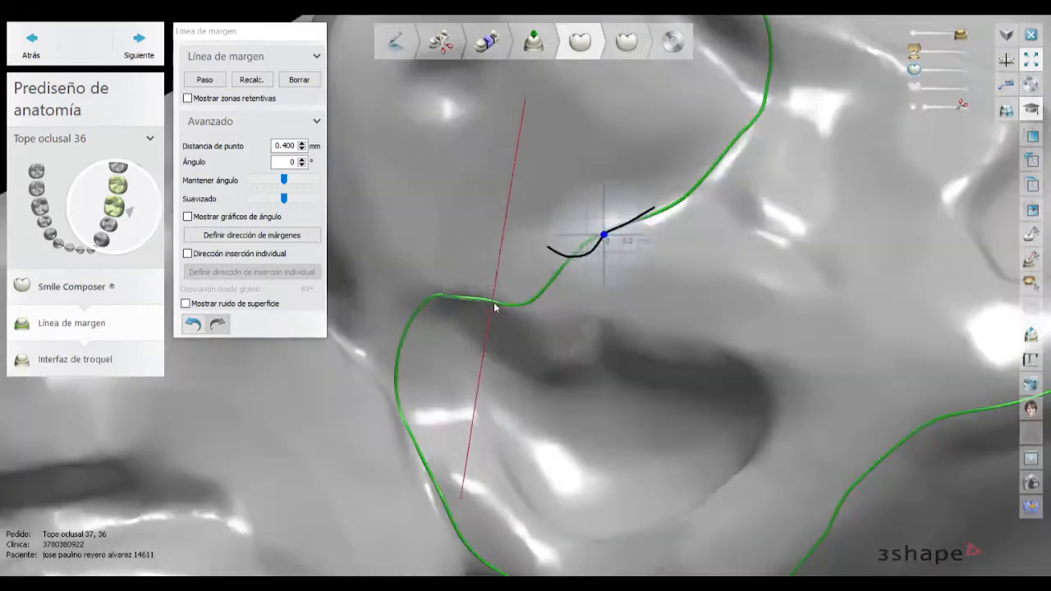
{"action": "scroll", "coordinate": [464, 300], "scroll_direction": "down", "scroll_amount": 4}
{"action": "right_click_drag", "start_coordinate": [465, 299], "coordinate": [447, 347]}
{"action": "scroll", "coordinate": [392, 343], "scroll_direction": "up", "scroll_amount": 4}
{"action": "mouse_move", "coordinate": [398, 292]}
{"action": "left_mouse_down"}
{"action": "mouse_move", "coordinate": [408, 369]}
{"action": "mouse_move", "coordinate": [437, 431]}
{"action": "left_mouse_up"}
{"action": "scroll", "coordinate": [460, 411], "scroll_direction": "down", "scroll_amount": 3}
{"action": "right_click_drag", "start_coordinate": [460, 411], "coordinate": [504, 370]}
{"action": "scroll", "coordinate": [503, 371], "scroll_direction": "up", "scroll_amount": 3}
- Redraw the lingual segment of tooth 36's margin line along the distal wall of the remaining cusp
{"action": "scroll", "coordinate": [622, 411], "scroll_direction": "down", "scroll_amount": 4}
{"action": "mouse_move", "coordinate": [622, 402]}
{"action": "right_mouse_down"}
{"action": "mouse_move", "coordinate": [615, 360]}
{"action": "mouse_move", "coordinate": [607, 375]}
{"action": "mouse_move", "coordinate": [612, 328]}
{"action": "right_mouse_up"}
{"action": "scroll", "coordinate": [687, 217], "scroll_direction": "up", "scroll_amount": 2}
{"action": "left_click_drag", "start_coordinate": [696, 177], "coordinate": [667, 319]}
{"action": "scroll", "coordinate": [716, 173], "scroll_direction": "down", "scroll_amount": 3}
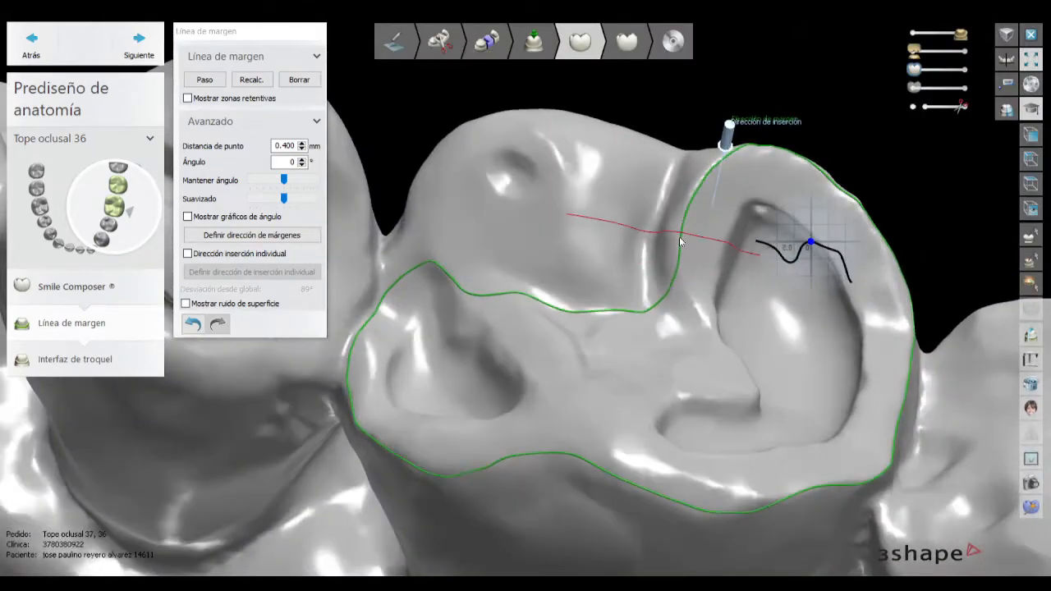
{"action": "right_click_drag", "start_coordinate": [682, 237], "coordinate": [678, 193]}
{"action": "scroll", "coordinate": [786, 407], "scroll_direction": "up", "scroll_amount": 3}
{"action": "scroll", "coordinate": [786, 404], "scroll_direction": "down", "scroll_amount": 3}
{"action": "right_click_drag", "start_coordinate": [760, 357], "coordinate": [740, 402]}
{"action": "scroll", "coordinate": [703, 134], "scroll_direction": "up", "scroll_amount": 2}
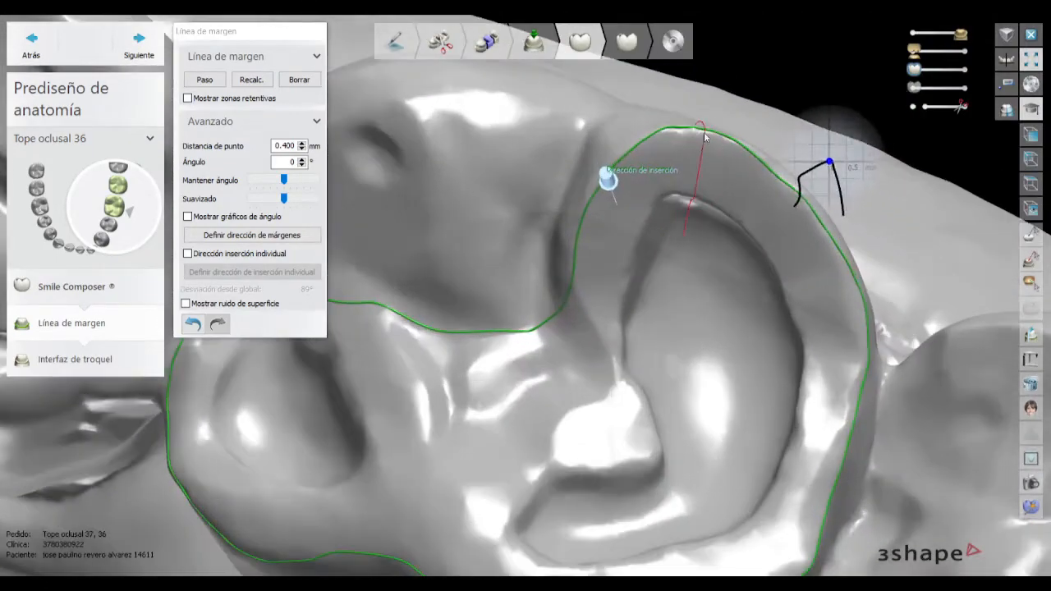
- Redraw tooth 36's margin line along the distobuccal edge and the middle of the buccal edge
{"action": "scroll", "coordinate": [774, 176], "scroll_direction": "down", "scroll_amount": 3}
{"action": "right_click_drag", "start_coordinate": [661, 370], "coordinate": [654, 305]}
{"action": "scroll", "coordinate": [733, 398], "scroll_direction": "up", "scroll_amount": 3}
{"action": "left_click_drag", "start_coordinate": [734, 397], "coordinate": [786, 391]}
{"action": "scroll", "coordinate": [769, 392], "scroll_direction": "down", "scroll_amount": 3}
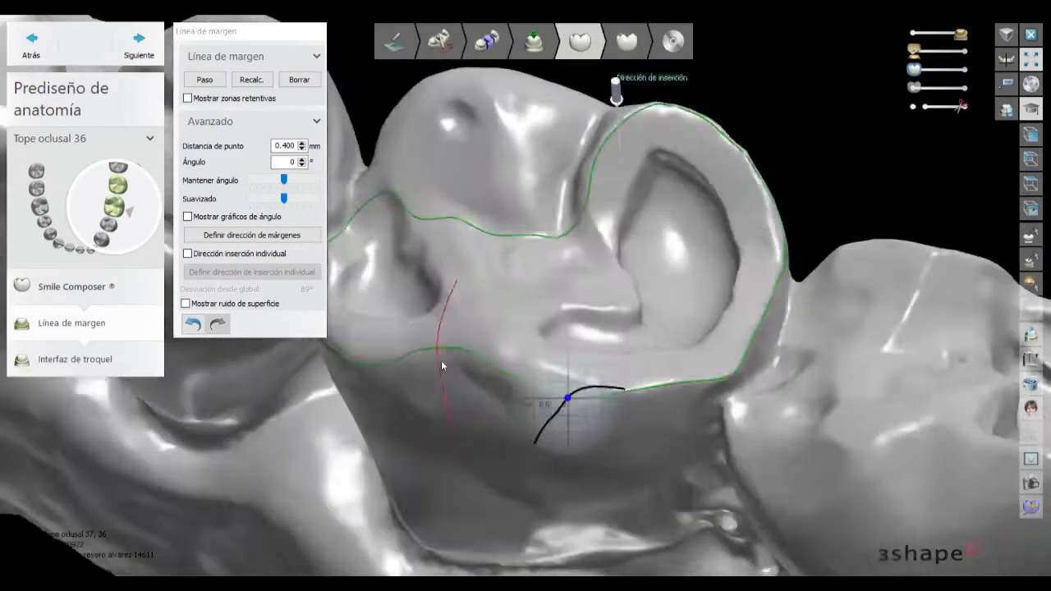
{"action": "right_click_drag", "start_coordinate": [441, 364], "coordinate": [548, 376]}
{"action": "right_click_drag", "start_coordinate": [493, 353], "coordinate": [534, 344]}
{"action": "left_click_drag", "start_coordinate": [528, 329], "coordinate": [565, 324]}
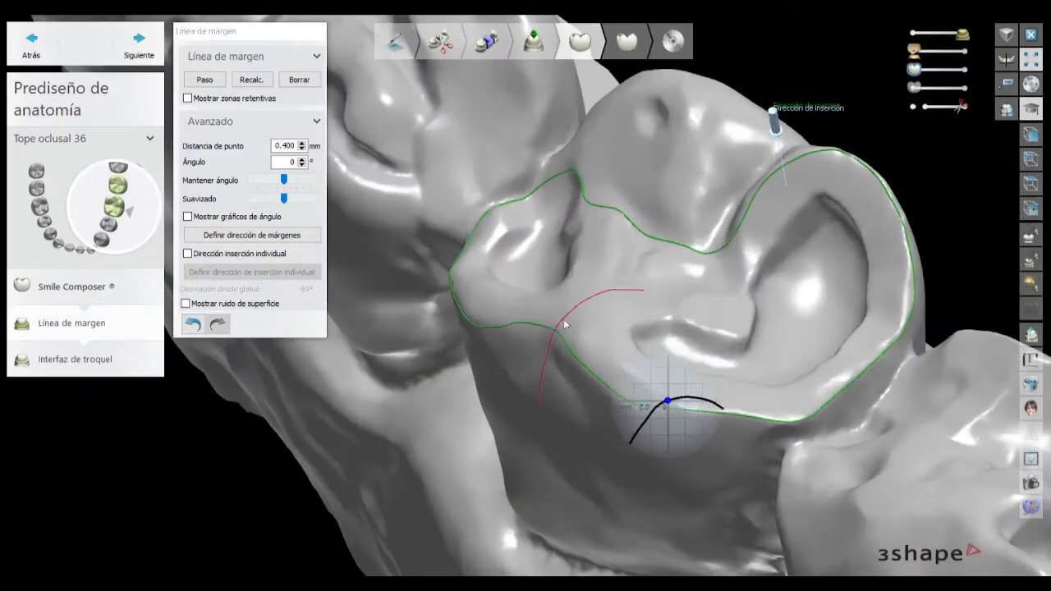
- Refine tooth 36's margin line along the mesiobuccal edge and the adjoining buccal curve
{"action": "scroll", "coordinate": [481, 331], "scroll_direction": "up", "scroll_amount": 3}
{"action": "left_click_drag", "start_coordinate": [495, 330], "coordinate": [466, 321]}
{"action": "right_click_drag", "start_coordinate": [516, 361], "coordinate": [521, 309]}
{"action": "scroll", "coordinate": [525, 312], "scroll_direction": "down", "scroll_amount": 5}
{"action": "right_click_drag", "start_coordinate": [624, 328], "coordinate": [739, 361]}
{"action": "scroll", "coordinate": [755, 320], "scroll_direction": "up", "scroll_amount": 4}
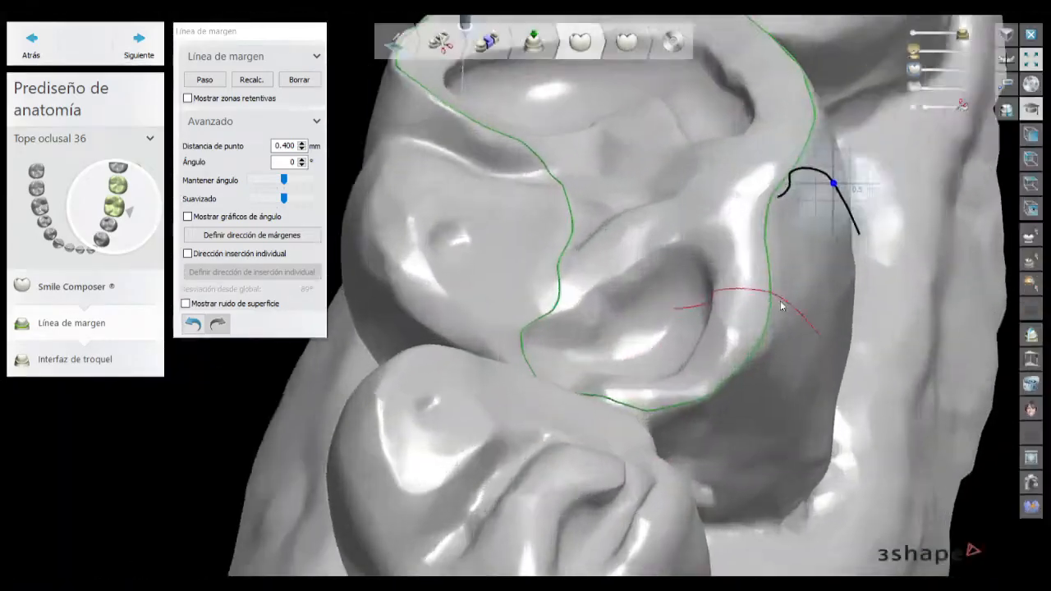
{"action": "right_click_drag", "start_coordinate": [781, 328], "coordinate": [763, 303]}
{"action": "left_click_drag", "start_coordinate": [781, 279], "coordinate": [771, 295]}
- Accept tooth 36's margin line and its Zirkon Tabletop die interface, and proceed to the anatomical design
{"action": "left_click_drag", "start_coordinate": [914, 51], "coordinate": [963, 51]}
{"action": "mouse_move", "coordinate": [727, 329]}
{"action": "right_mouse_down"}
{"action": "mouse_move", "coordinate": [716, 247]}
{"action": "mouse_move", "coordinate": [722, 344]}
{"action": "right_mouse_up"}
{"action": "left_click_drag", "start_coordinate": [963, 51], "coordinate": [914, 51]}
{"action": "right_click_drag", "start_coordinate": [764, 321], "coordinate": [750, 319]}
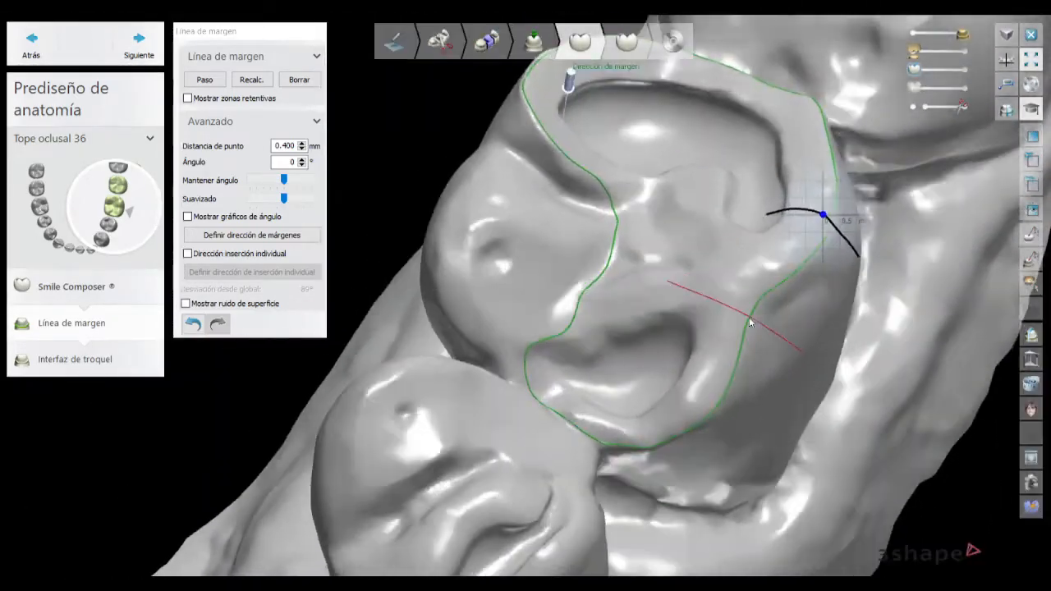
{"action": "scroll", "coordinate": [747, 324], "scroll_direction": "up", "scroll_amount": 2}
{"action": "right_click_drag", "start_coordinate": [649, 452], "coordinate": [710, 410]}
{"action": "scroll", "coordinate": [690, 392], "scroll_direction": "down", "scroll_amount": 5}
{"action": "left_click", "coordinate": [138, 45]}
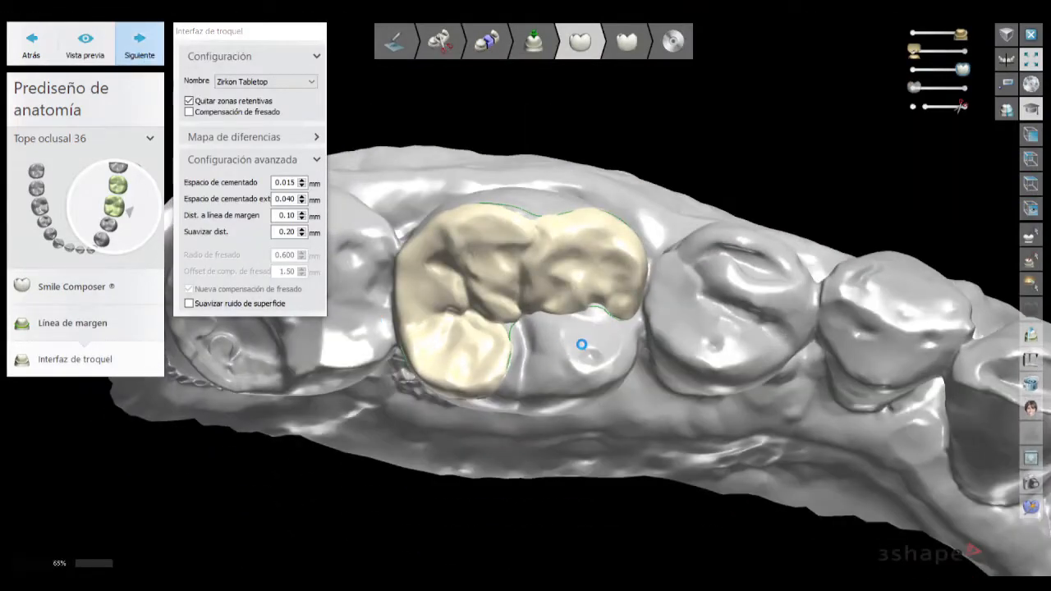
{"action": "left_click", "coordinate": [139, 45]}
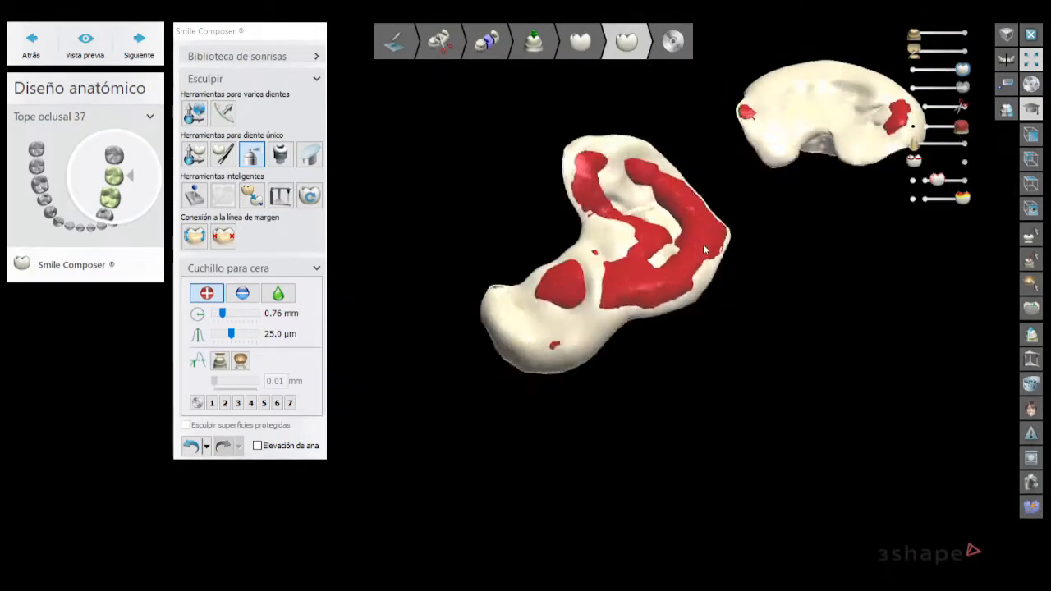
{"action": "right_click_drag", "start_coordinate": [703, 246], "coordinate": [569, 326]}
{"action": "left_click", "coordinate": [1031, 335]}
{"action": "left_click", "coordinate": [549, 171]}
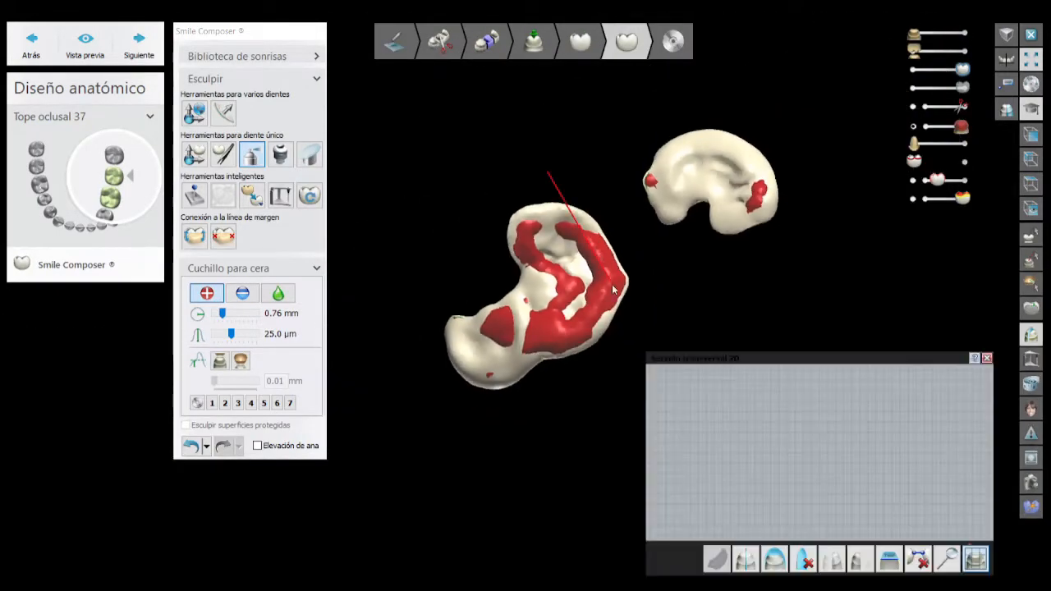
{"action": "left_click", "coordinate": [627, 314]}
{"action": "left_click", "coordinate": [987, 358]}
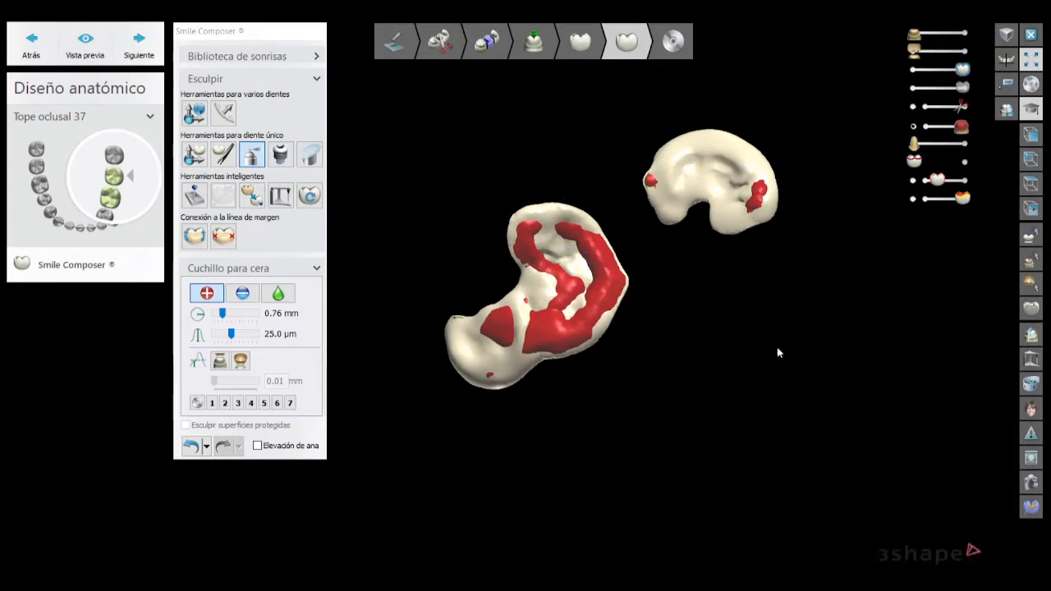
- Cut a 2D cross-section through the distal end of tooth 37's occlusal top and measure its wall thickness
{"action": "left_click", "coordinate": [1031, 334]}
{"action": "left_click", "coordinate": [731, 110]}
{"action": "left_click", "coordinate": [769, 245]}
{"action": "scroll", "coordinate": [837, 500], "scroll_direction": "up", "scroll_amount": 2}
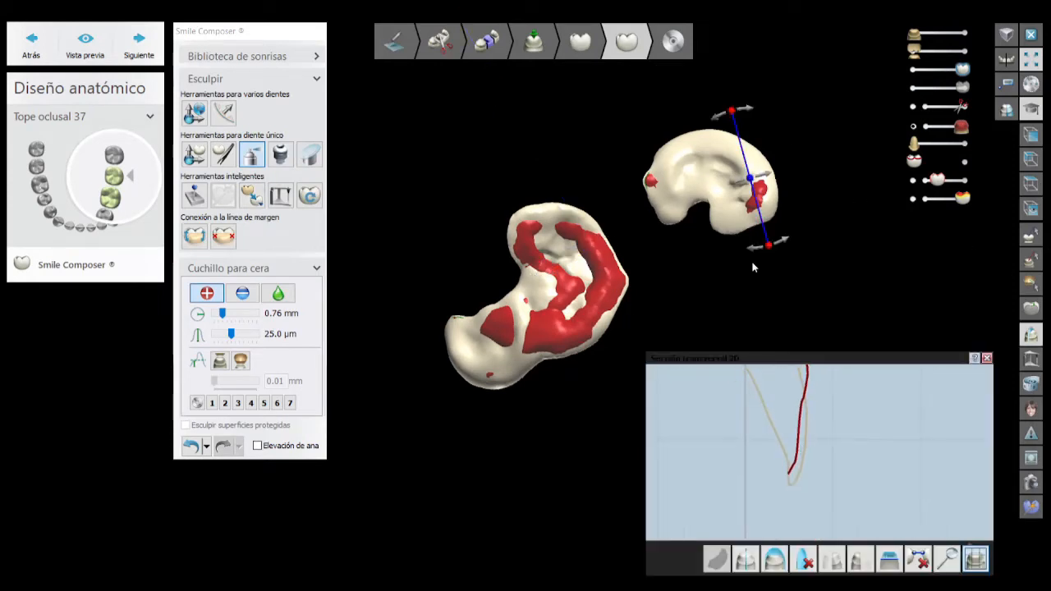
{"action": "scroll", "coordinate": [792, 491], "scroll_direction": "up", "scroll_amount": 1}
{"action": "left_click", "coordinate": [792, 487]}
{"action": "left_click", "coordinate": [776, 493]}
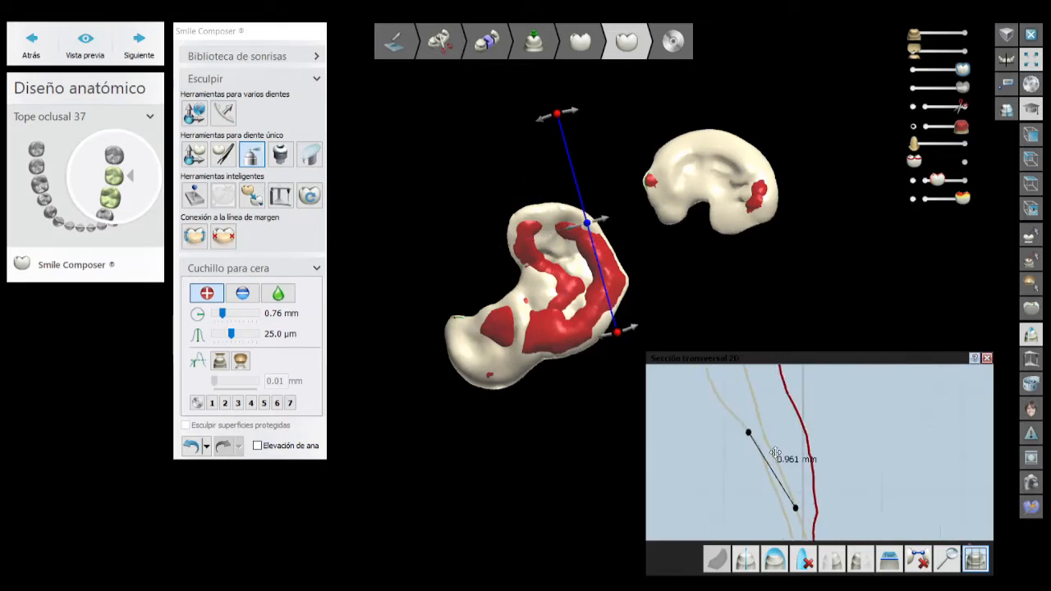
- Measure tooth 36's thickness in the cross-section and adjust its distal area with individual morphing at a 1.68 mm radius
{"action": "middle_click_drag", "start_coordinate": [775, 452], "coordinate": [793, 476]}
{"action": "scroll", "coordinate": [765, 397], "scroll_direction": "down", "scroll_amount": 2}
{"action": "left_click", "coordinate": [223, 154]}
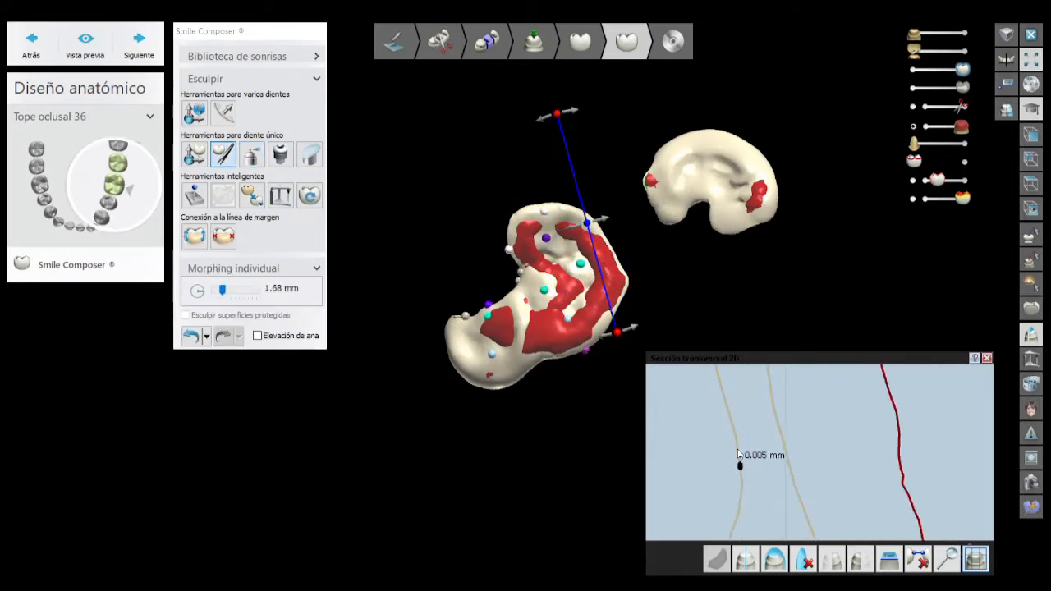
{"action": "scroll", "coordinate": [754, 440], "scroll_direction": "down", "scroll_amount": 3}
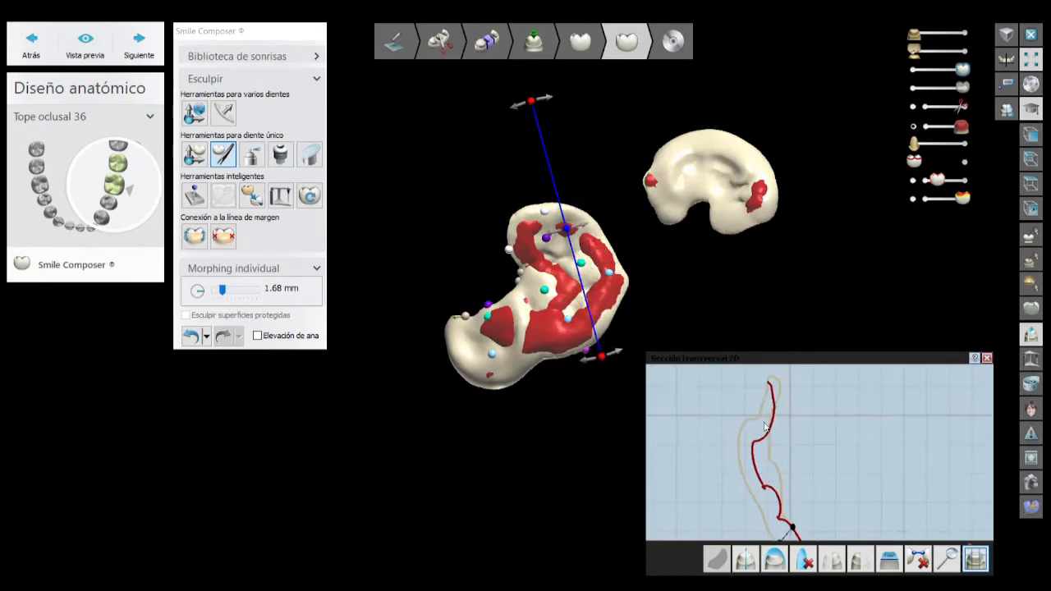
{"action": "left_click", "coordinate": [987, 358]}
- Show the opposing arch and add material to the mesial part of tooth 36's occlusal top with a 1.32 mm wax knife
{"action": "left_click", "coordinate": [965, 51]}
{"action": "left_click", "coordinate": [252, 155]}
{"action": "scroll", "coordinate": [511, 358], "scroll_direction": "up", "scroll_amount": 4}
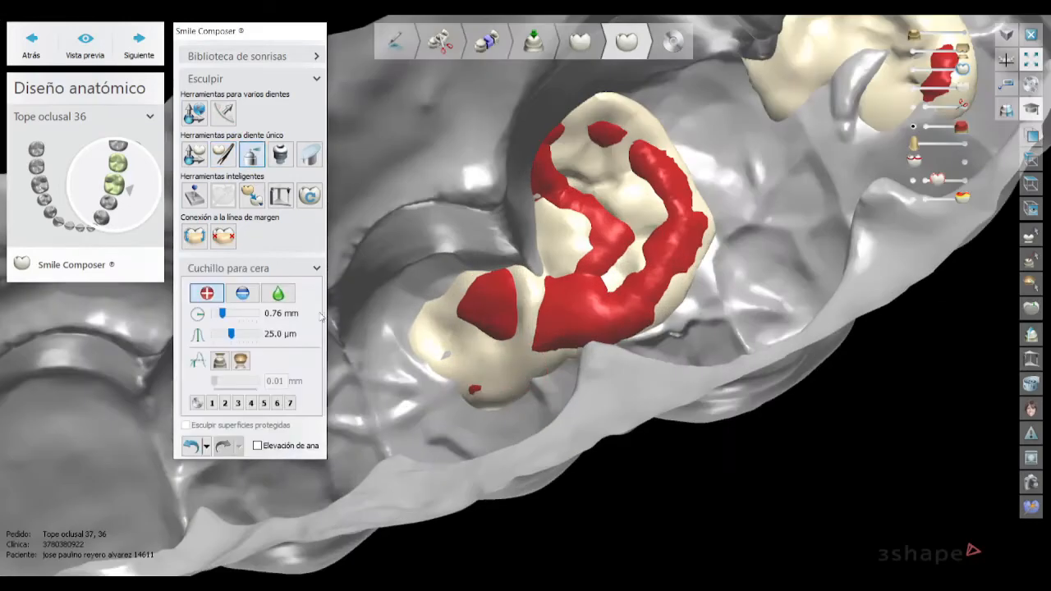
{"action": "left_click_drag", "start_coordinate": [222, 314], "coordinate": [230, 314]}
{"action": "scroll", "coordinate": [511, 345], "scroll_direction": "up", "scroll_amount": 2}
{"action": "left_click_drag", "start_coordinate": [497, 377], "coordinate": [541, 304]}
{"action": "scroll", "coordinate": [587, 204], "scroll_direction": "down", "scroll_amount": 5}
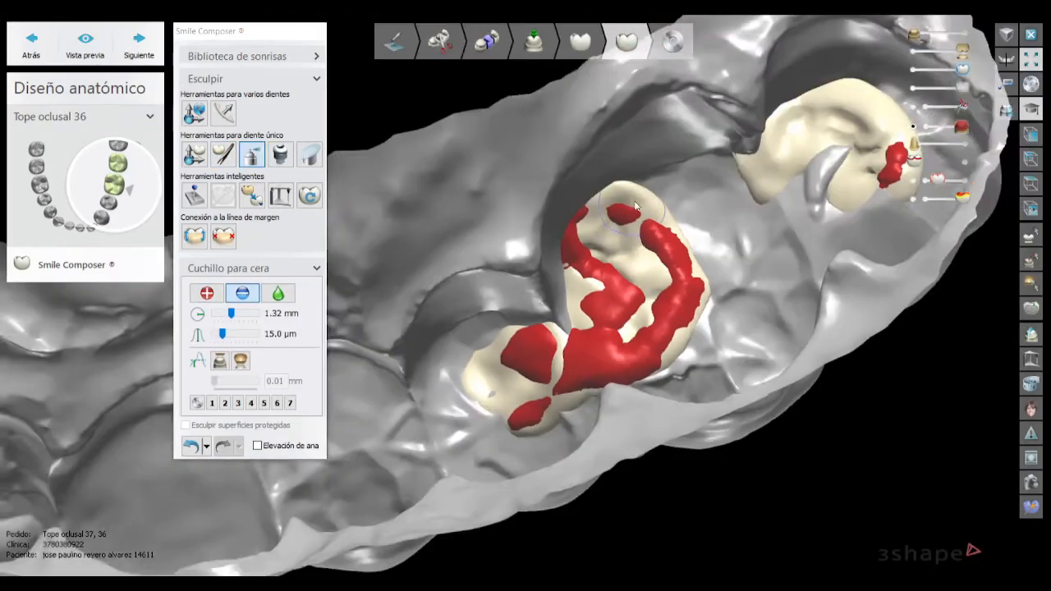
- Reshape the distal ridge of tooth 36's occlusal top with individual morphing at a 1.68 mm radius
{"action": "right_click_drag", "start_coordinate": [587, 204], "coordinate": [522, 421]}
{"action": "scroll", "coordinate": [511, 378], "scroll_direction": "up", "scroll_amount": 2}
{"action": "left_click", "coordinate": [223, 155]}
{"action": "right_click_drag", "start_coordinate": [465, 437], "coordinate": [493, 411]}
{"action": "left_click", "coordinate": [645, 329]}
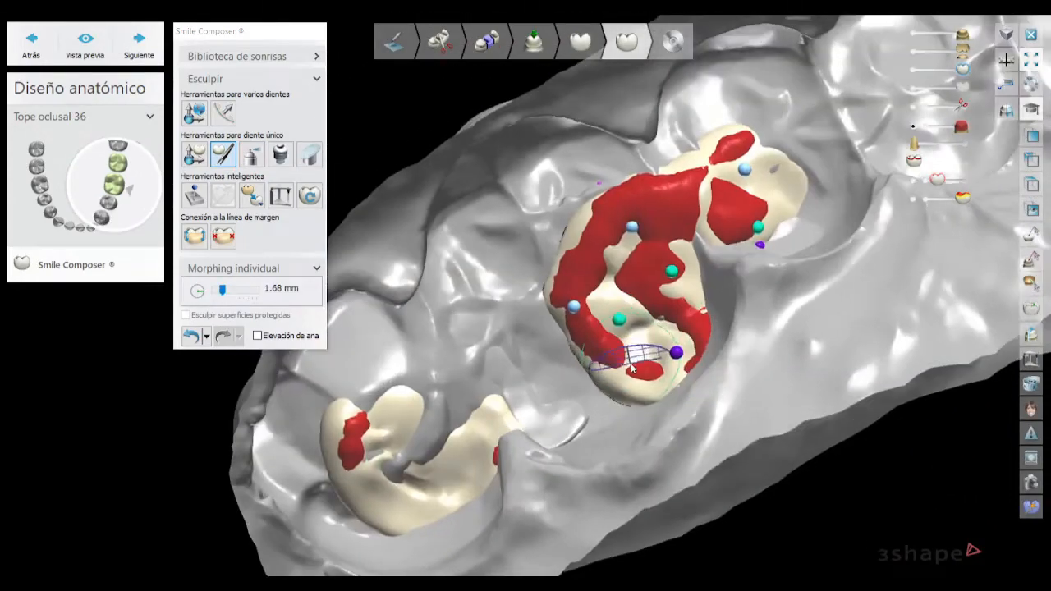
{"action": "right_click_drag", "start_coordinate": [646, 359], "coordinate": [707, 246]}
{"action": "scroll", "coordinate": [657, 279], "scroll_direction": "down", "scroll_amount": 2}
- Carve the occlusal surface with the wax knife removing material at 0.48 mm and 10.0 µm, and smooth tooth 37's top at 1.60 mm
{"action": "left_click", "coordinate": [252, 155]}
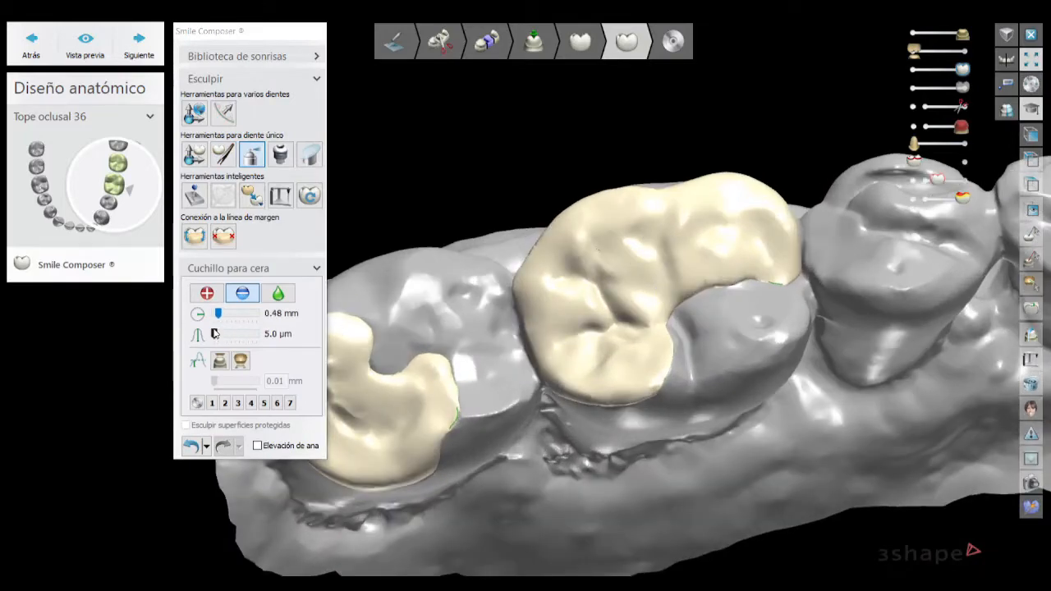
{"action": "right_click_drag", "start_coordinate": [521, 386], "coordinate": [521, 368]}
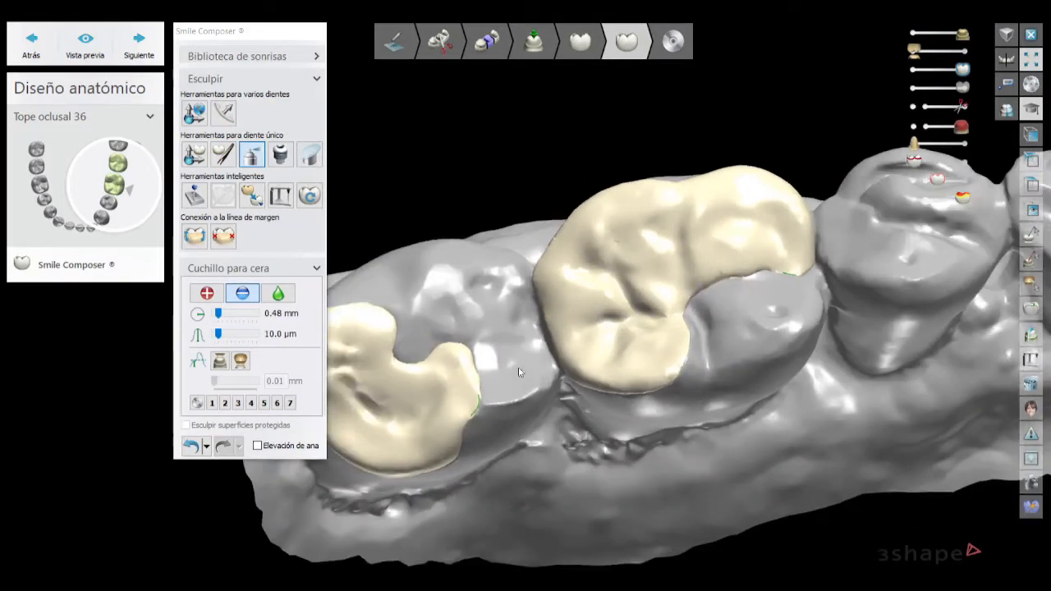
{"action": "scroll", "coordinate": [521, 369], "scroll_direction": "up", "scroll_amount": 3}
{"action": "left_click", "coordinate": [522, 332]}
{"action": "right_click_drag", "start_coordinate": [522, 332], "coordinate": [438, 292]}
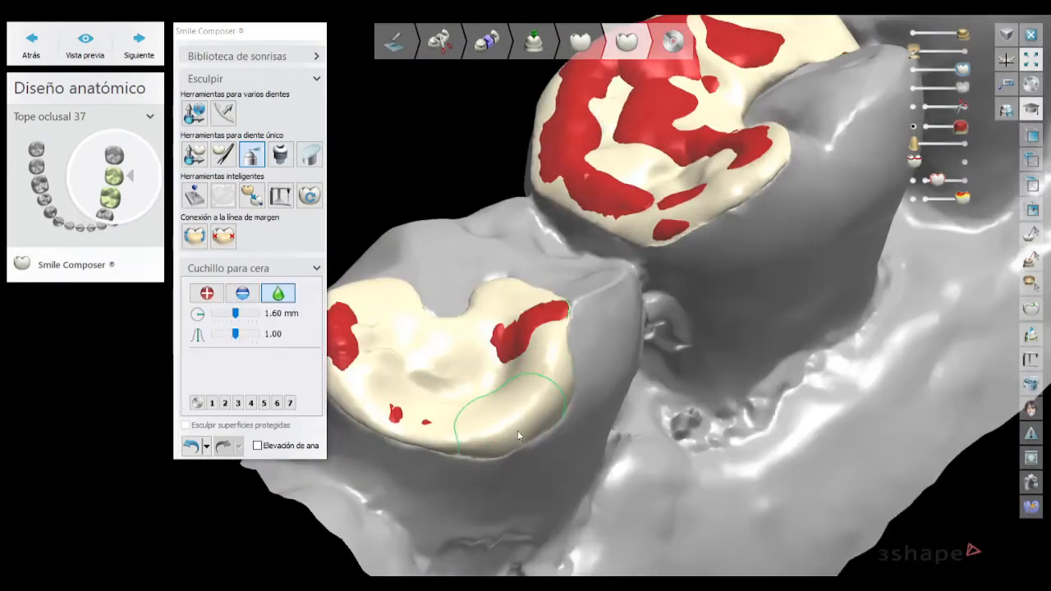
- Check both occlusal tops against the opposing arch and finish the anatomical design stage
{"action": "right_click_drag", "start_coordinate": [518, 431], "coordinate": [739, 246]}
{"action": "scroll", "coordinate": [519, 461], "scroll_direction": "down", "scroll_amount": 5}
{"action": "left_click", "coordinate": [1030, 335]}
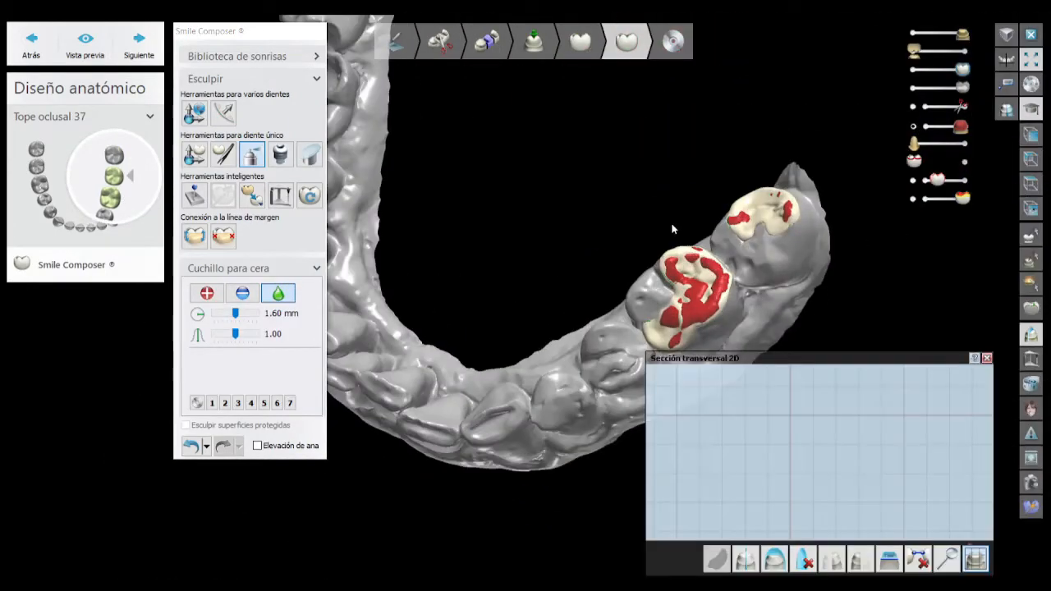
{"action": "left_click", "coordinate": [987, 358]}
{"action": "left_click", "coordinate": [914, 51]}
{"action": "mouse_move", "coordinate": [821, 377]}
{"action": "right_mouse_down"}
{"action": "mouse_move", "coordinate": [649, 251]}
{"action": "mouse_move", "coordinate": [649, 394]}
{"action": "right_mouse_up"}
{"action": "left_click", "coordinate": [962, 51]}
{"action": "left_click", "coordinate": [140, 45]}
{"action": "left_click", "coordinate": [348, 342]}
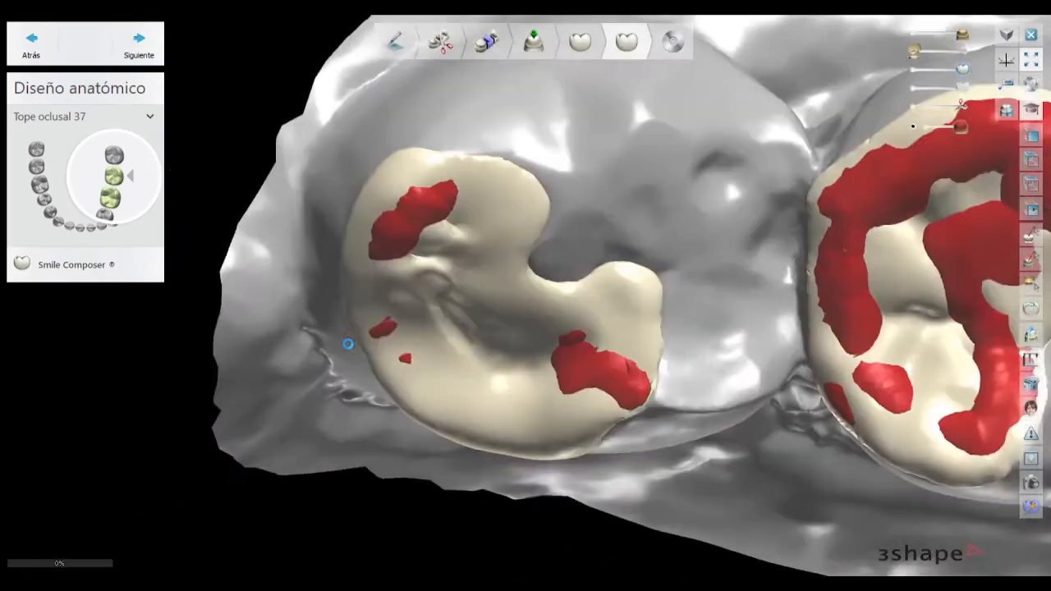